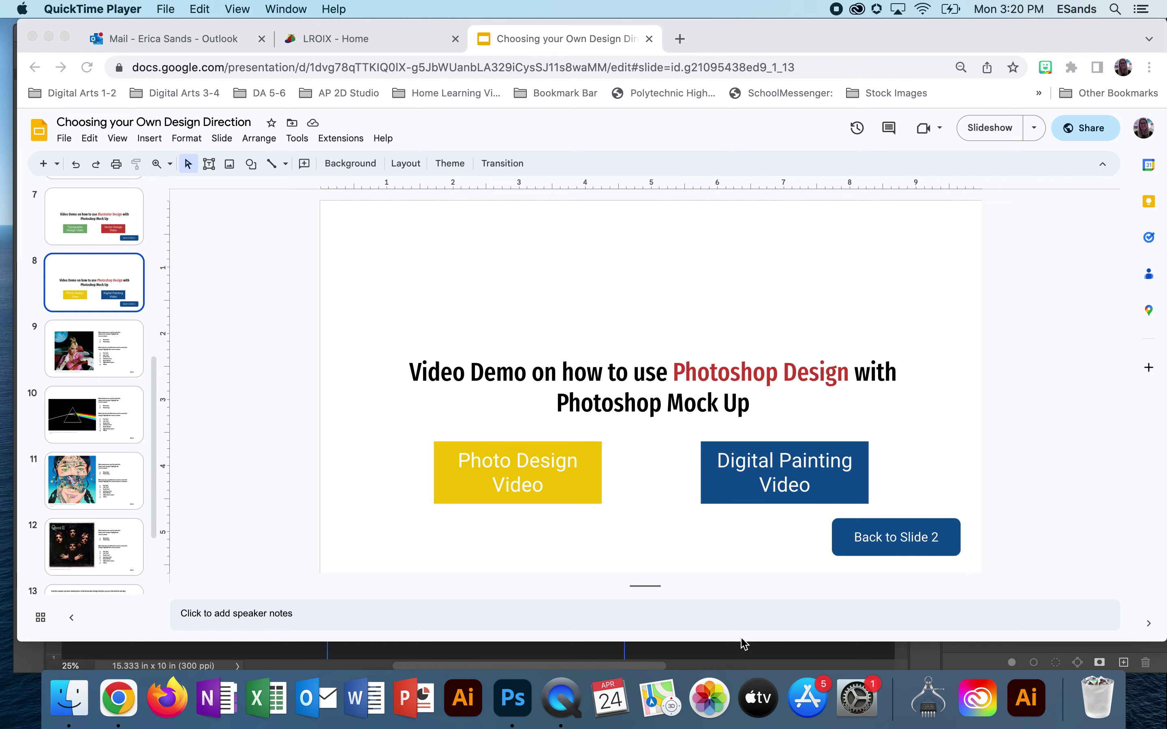
left_click(697, 658)
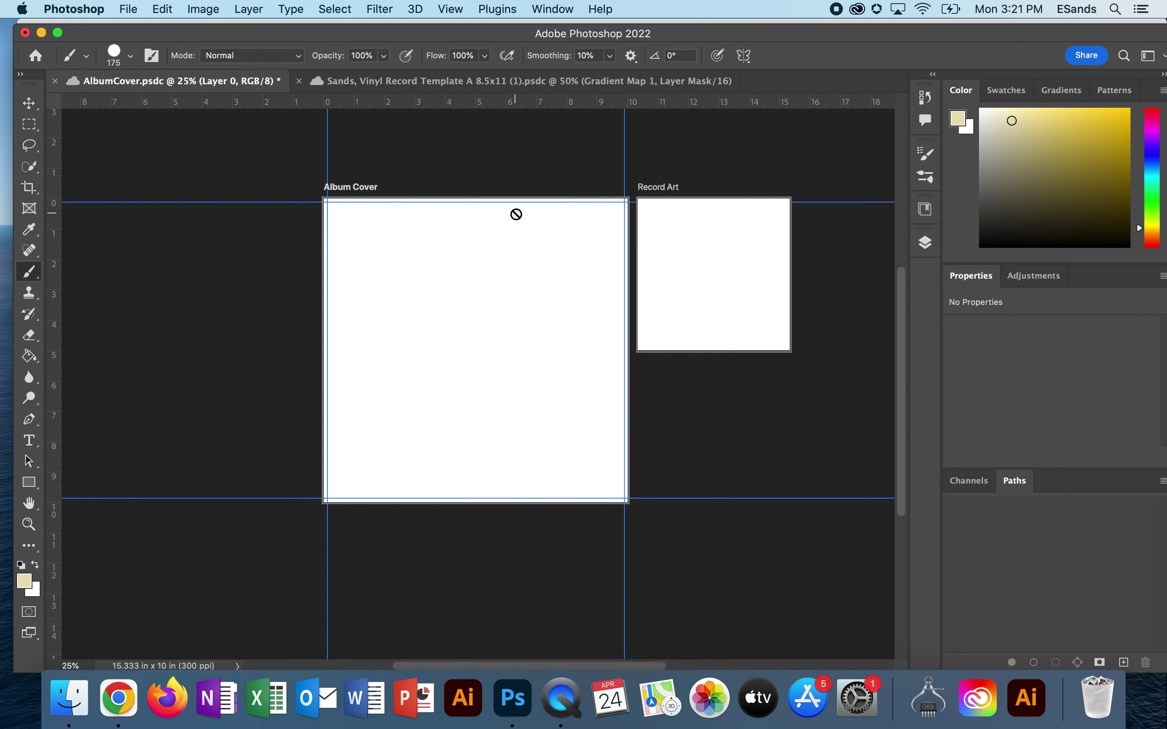
left_click(925, 243)
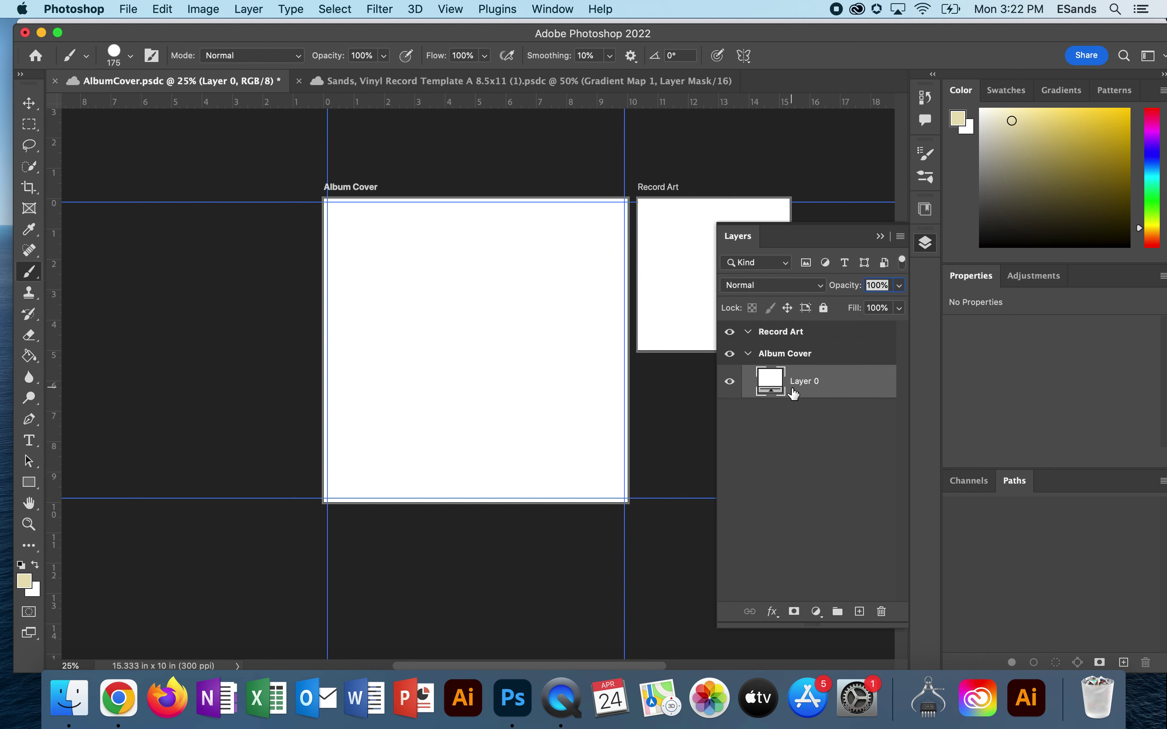
Open the Brushes panel and choose Get More Brushes to reach Adobe's brush download page.
left_click(880, 236)
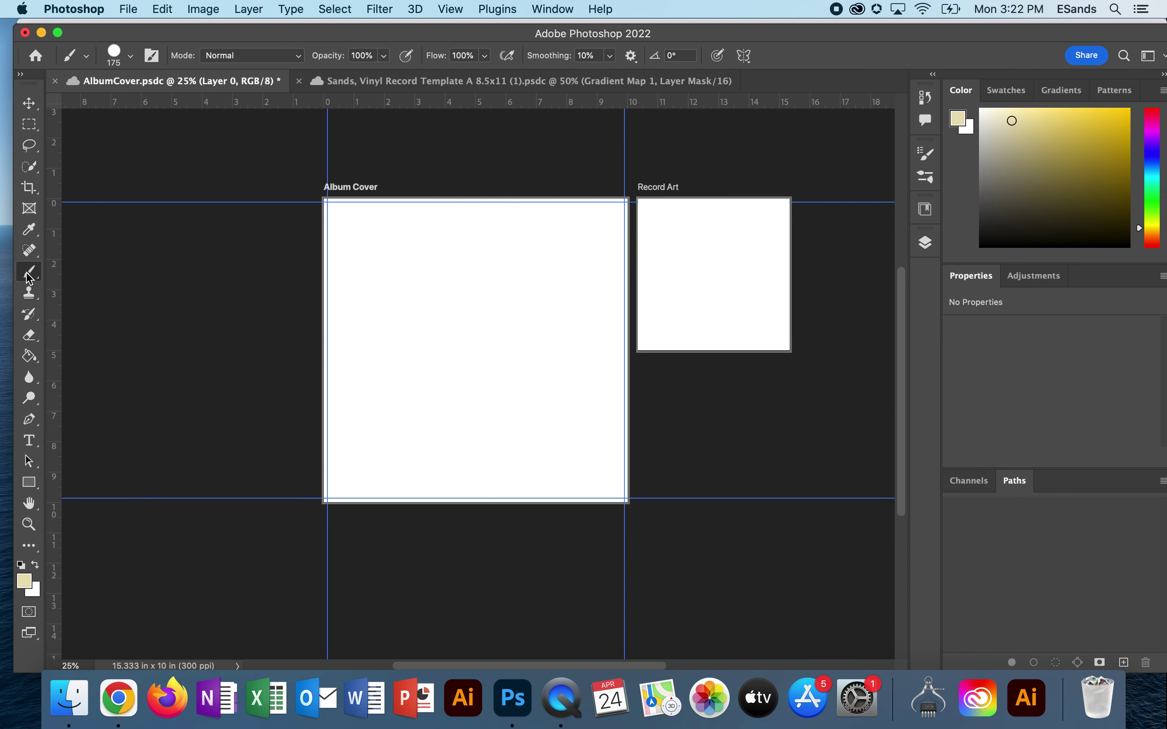
left_click(131, 57)
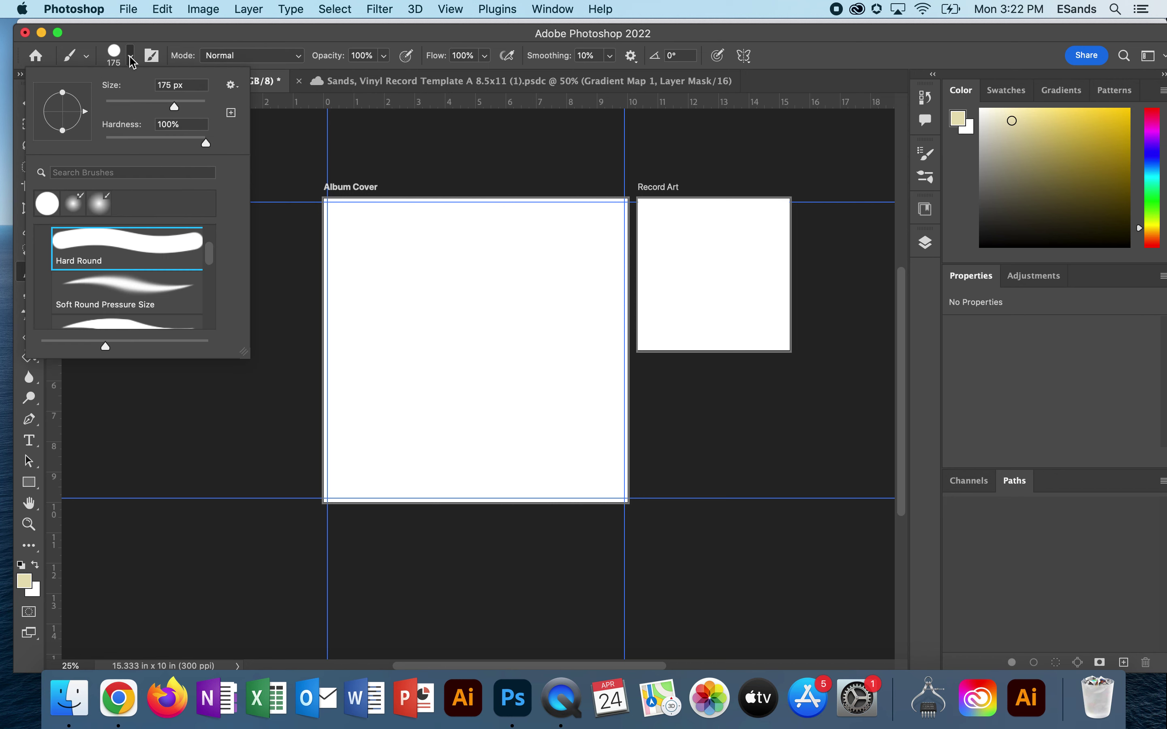
left_click(131, 56)
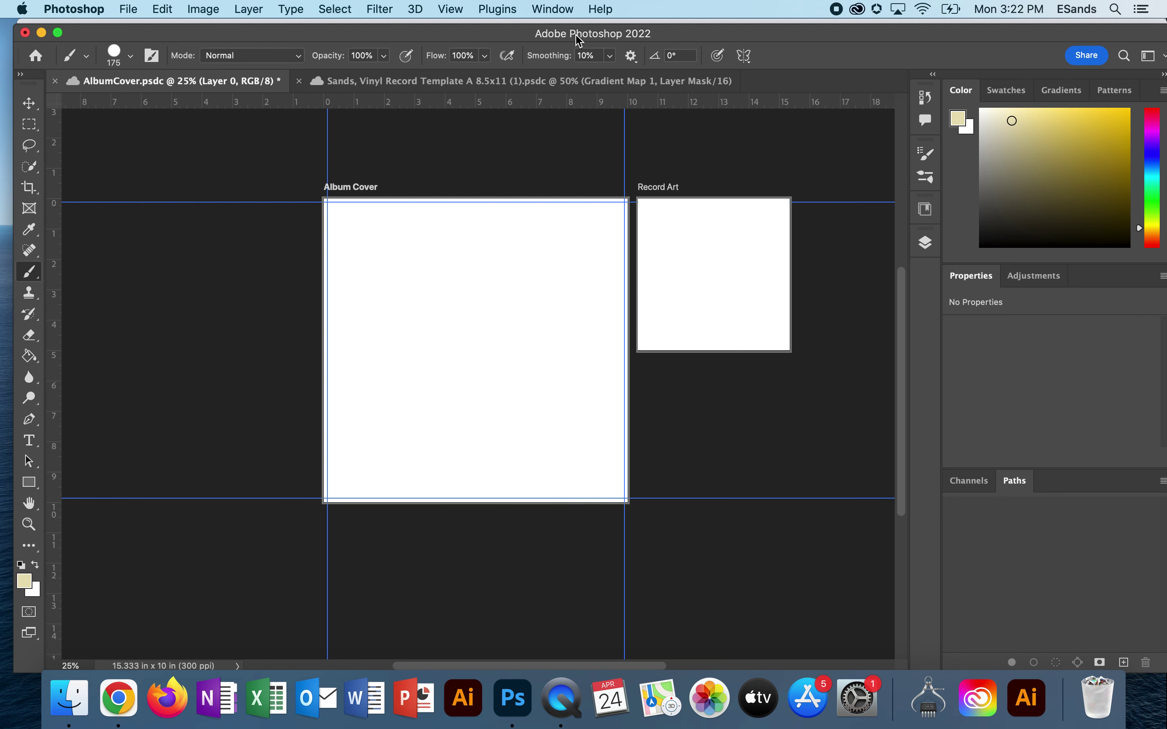
left_click(547, 10)
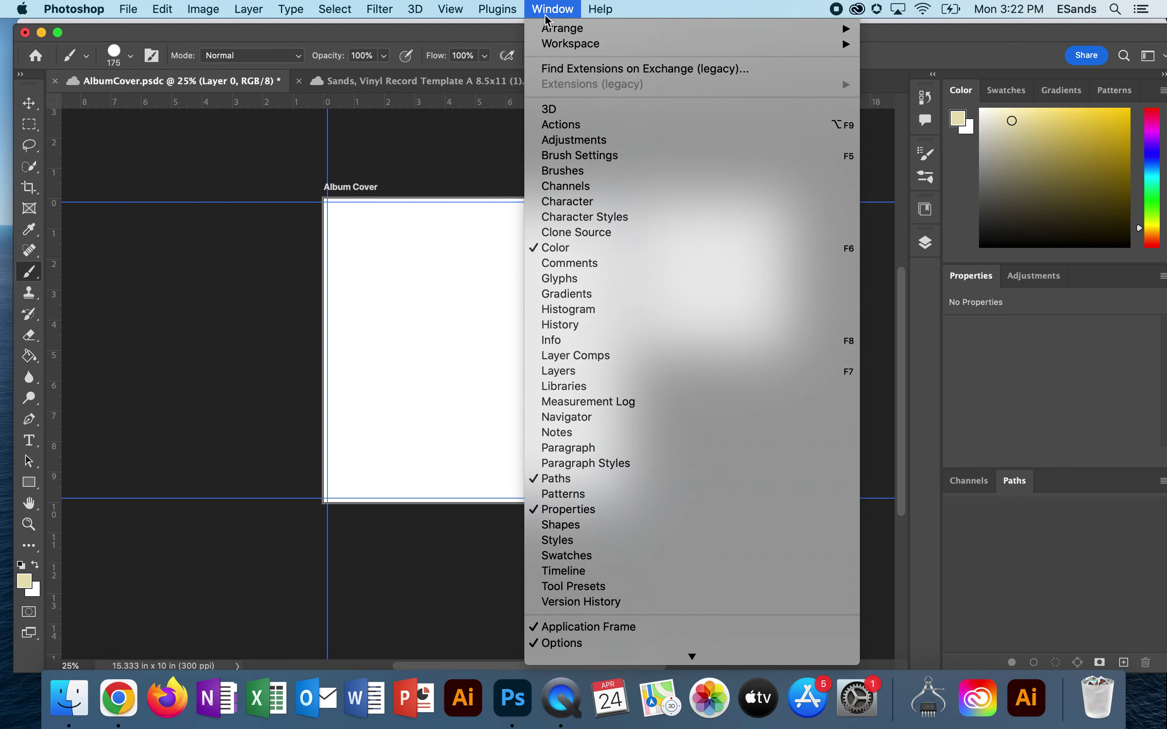
left_click(565, 171)
left_click(900, 147)
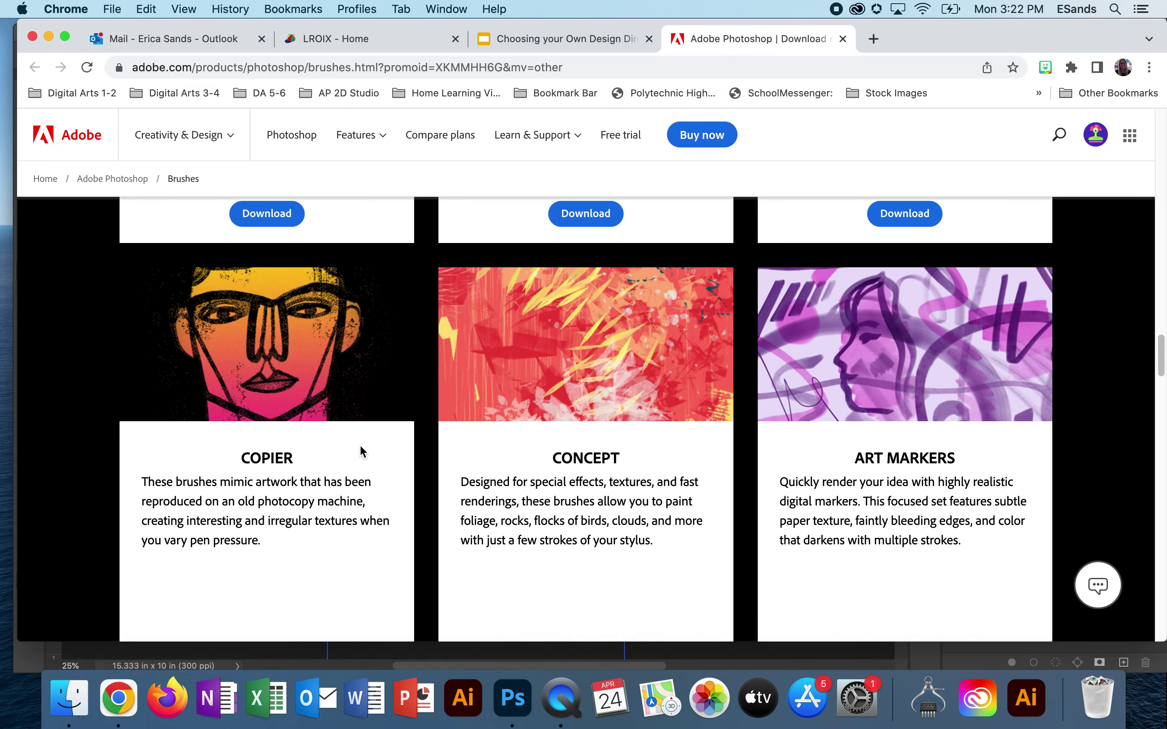
Browse the Copier, Concept and Art Markers brush sets, then minimise Chrome to return to Photoshop.
scroll(535, 446, "down", 6)
scroll(554, 441, "down", 7)
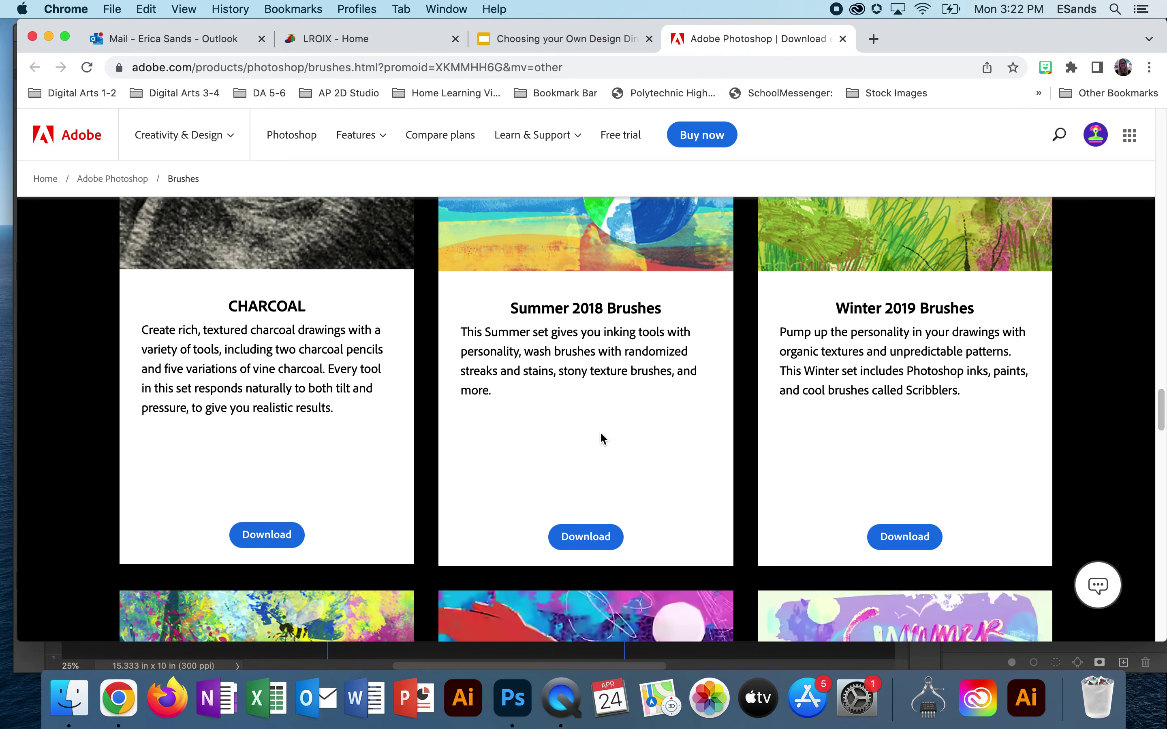
scroll(645, 400, "up", 5)
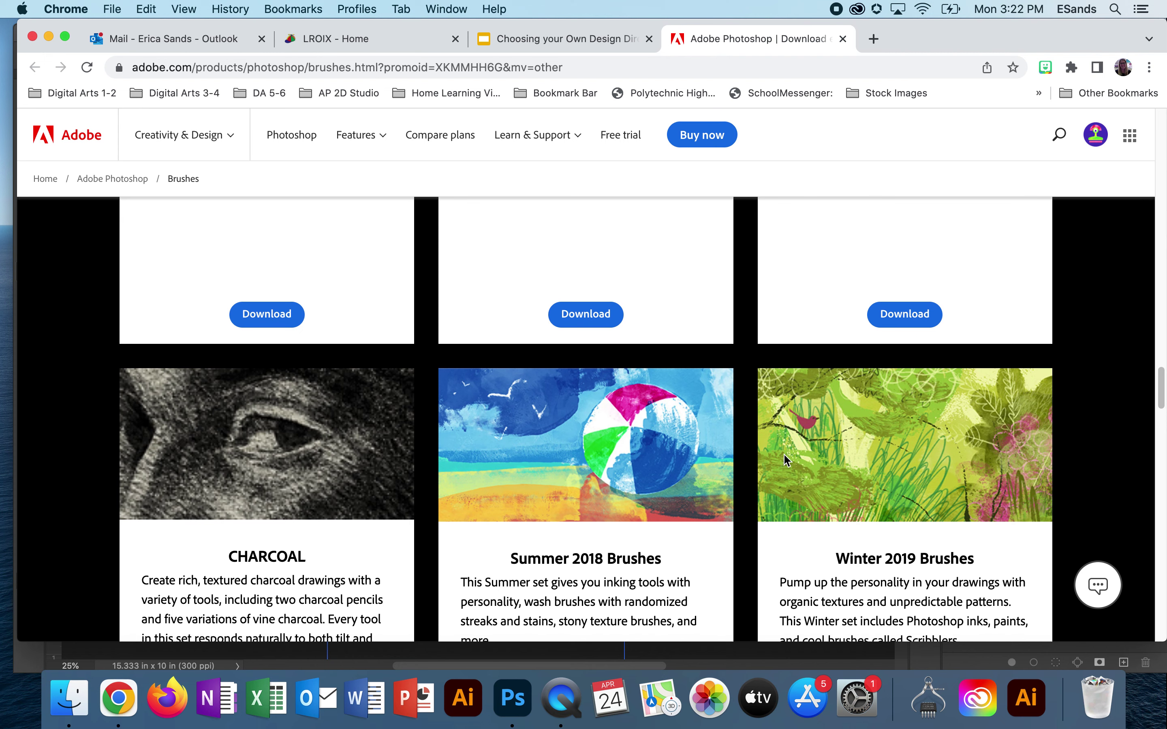
scroll(570, 456, "down", 12)
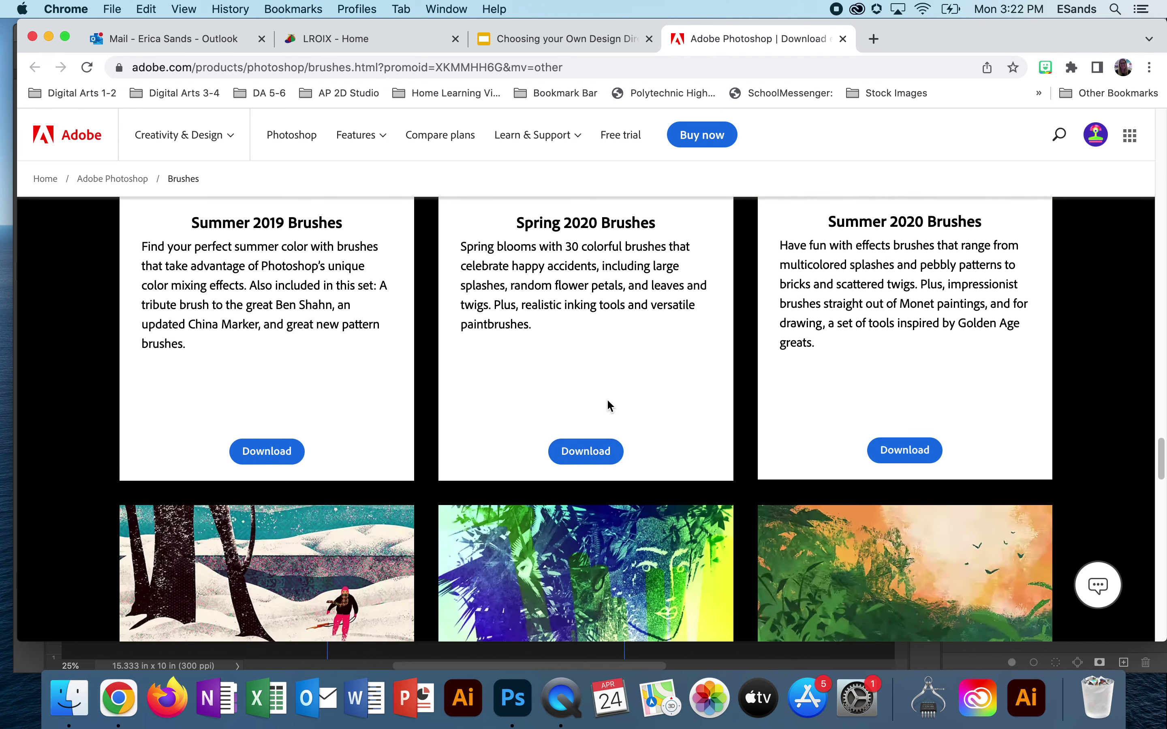
scroll(608, 405, "down", 5)
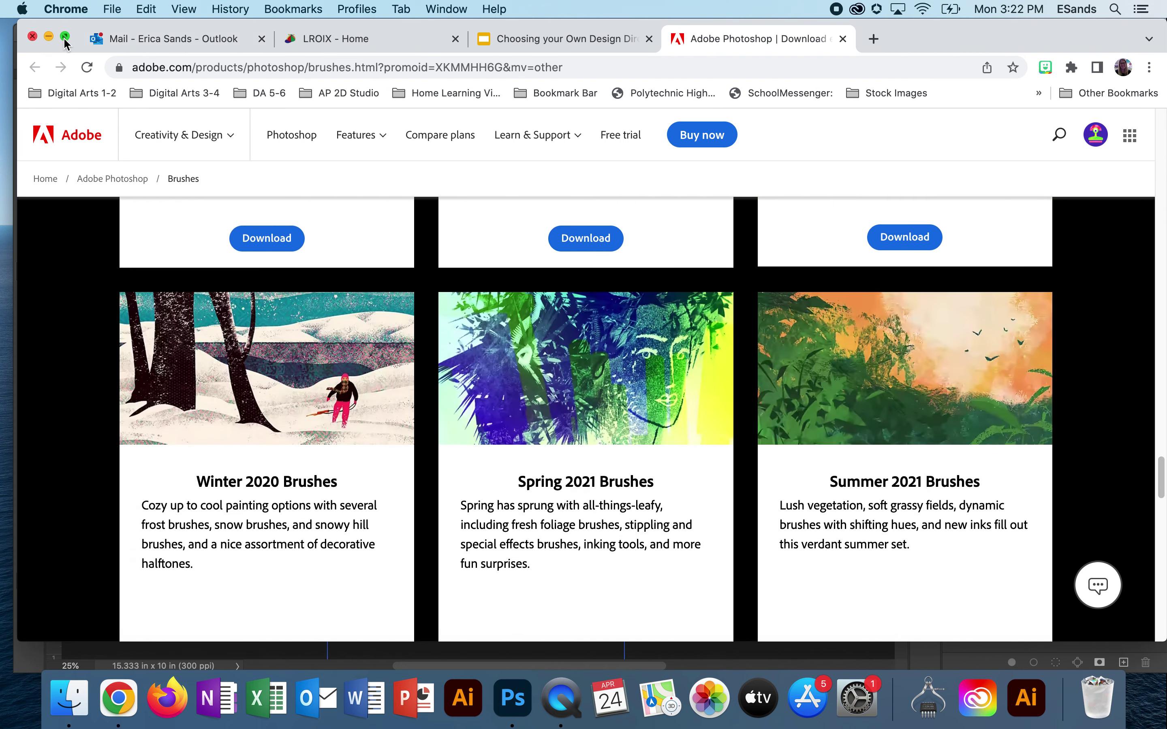
left_click(48, 37)
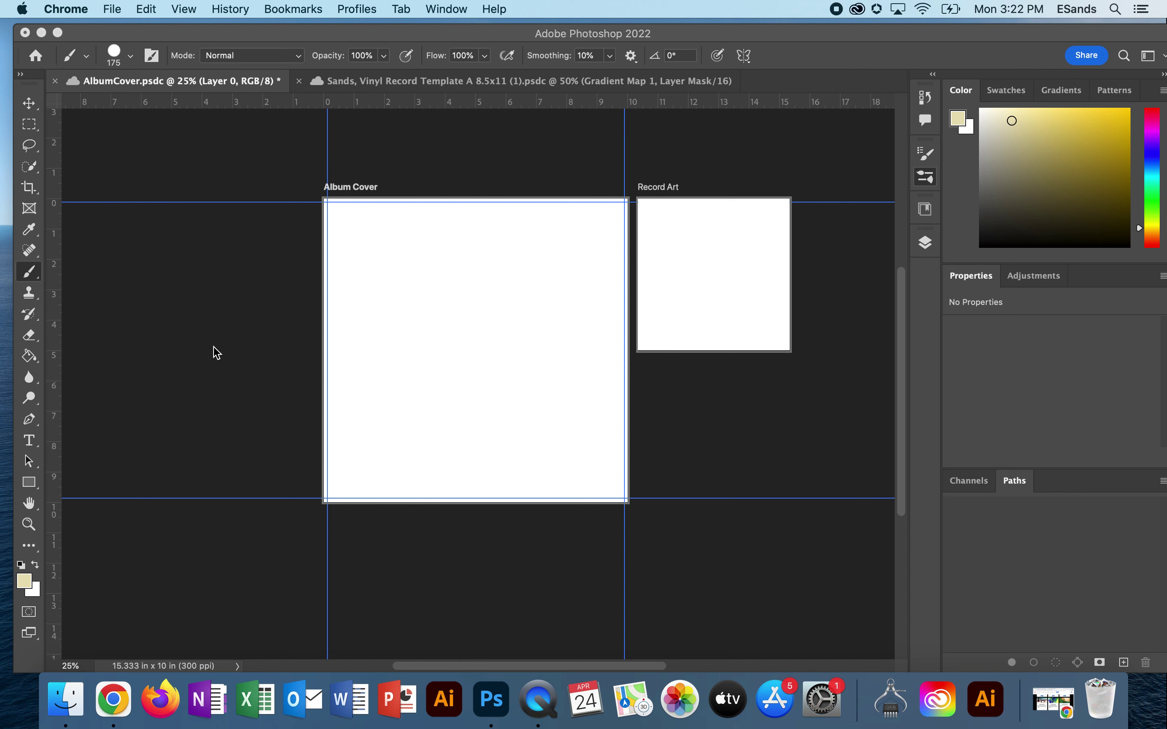
Place the library photo p090j447 on the Album Cover and scale it to fill the artboard.
left_click(926, 211)
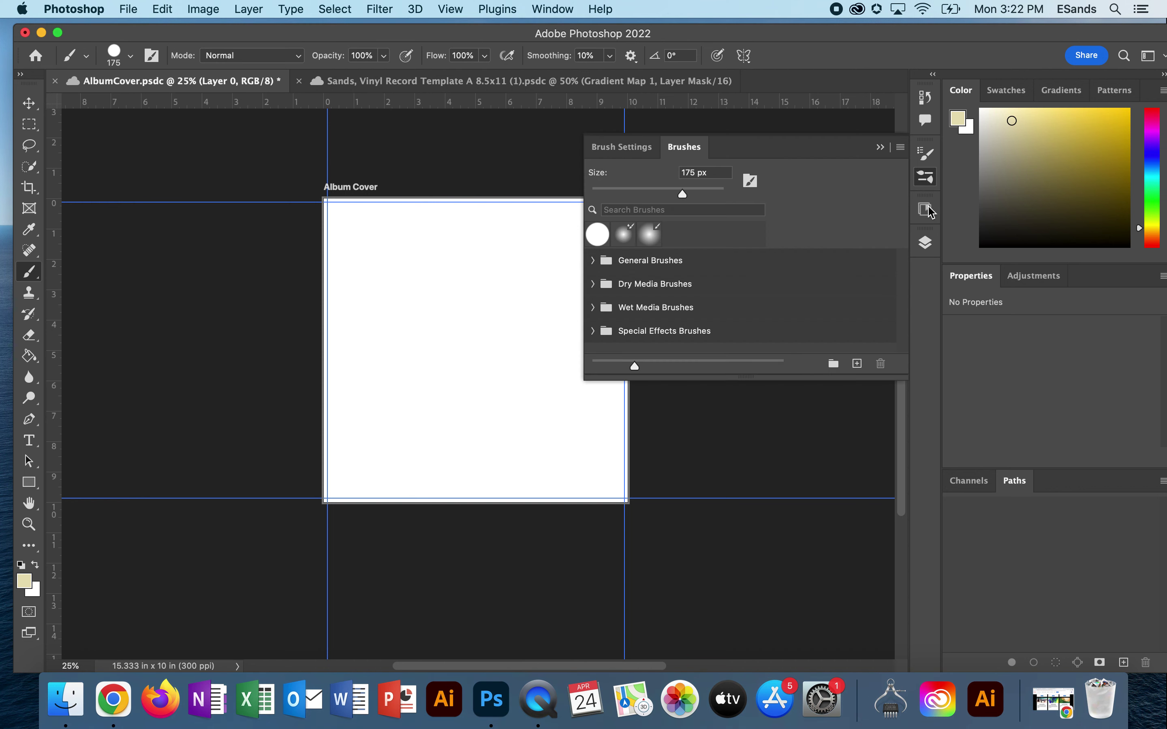
left_click(923, 210)
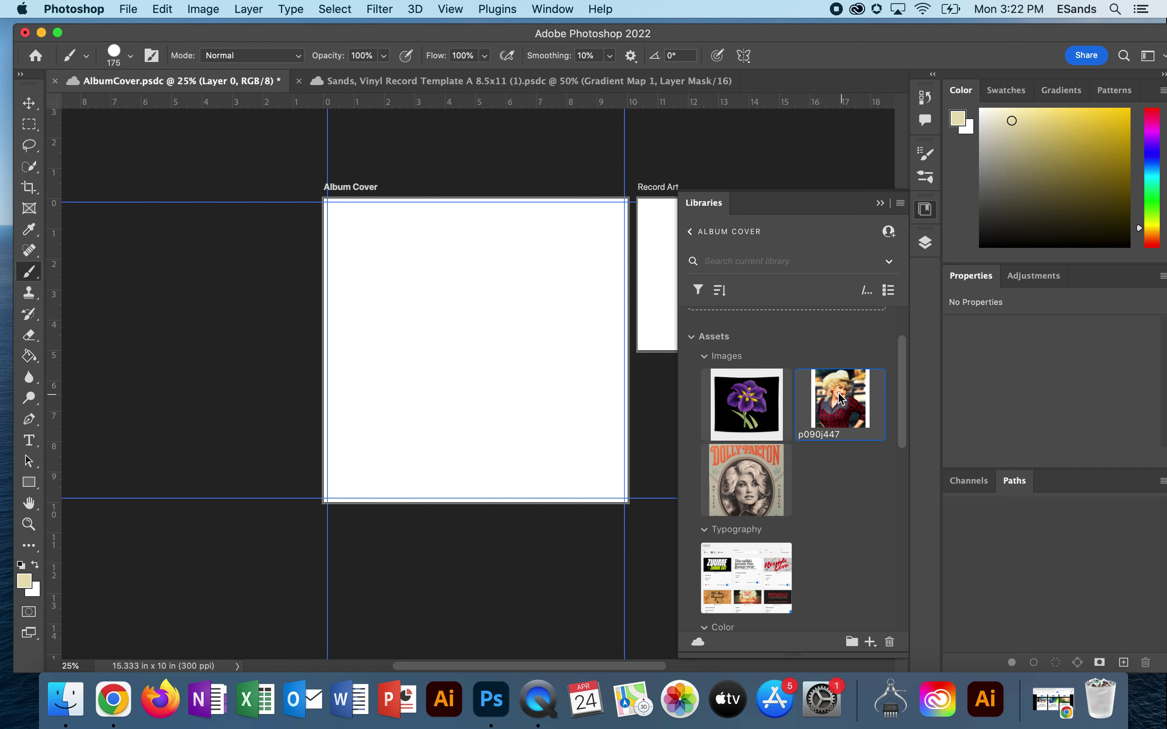
left_click_drag(842, 402, 471, 352)
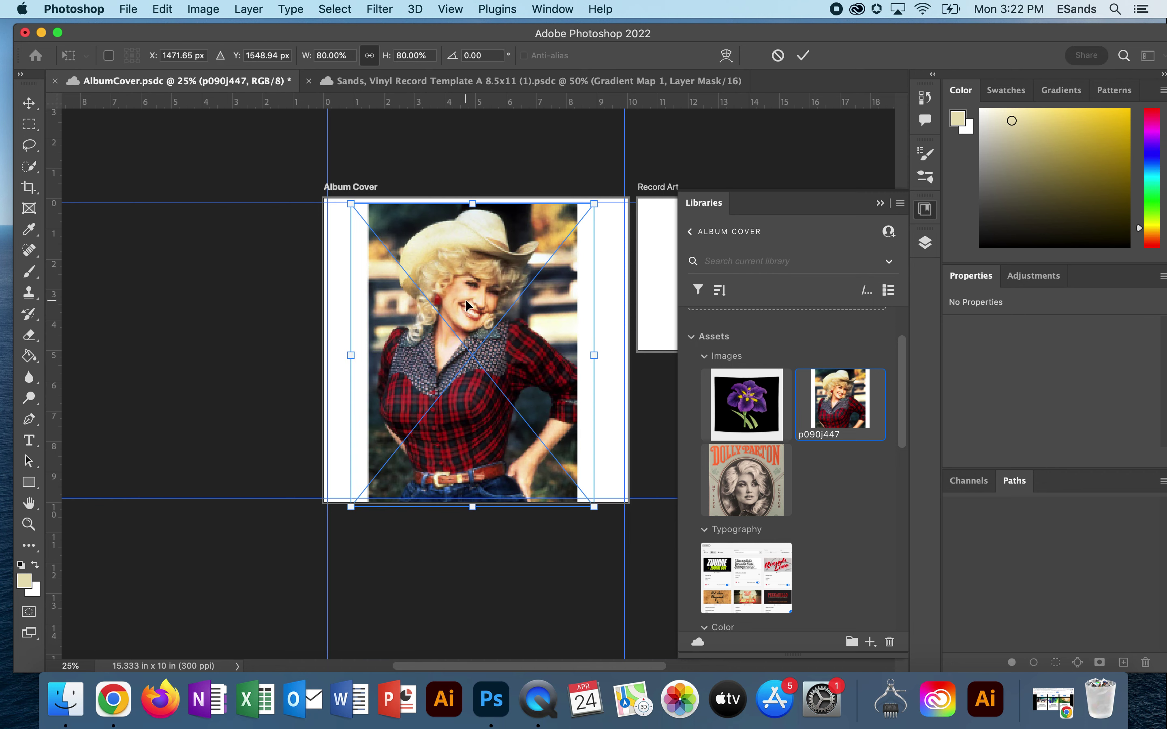
left_click_drag(438, 280, 383, 251)
left_click_drag(538, 479, 655, 625)
key("Return")
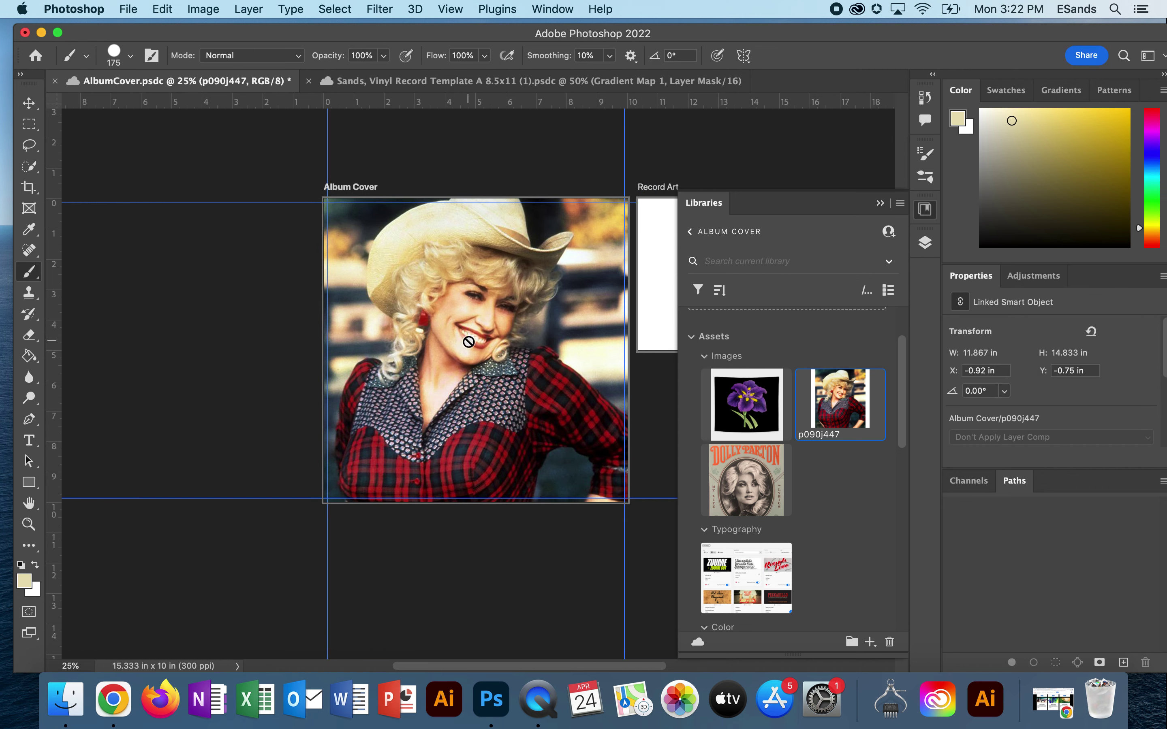
Add a Black & White adjustment layer above the p090j447 photo.
left_click(880, 203)
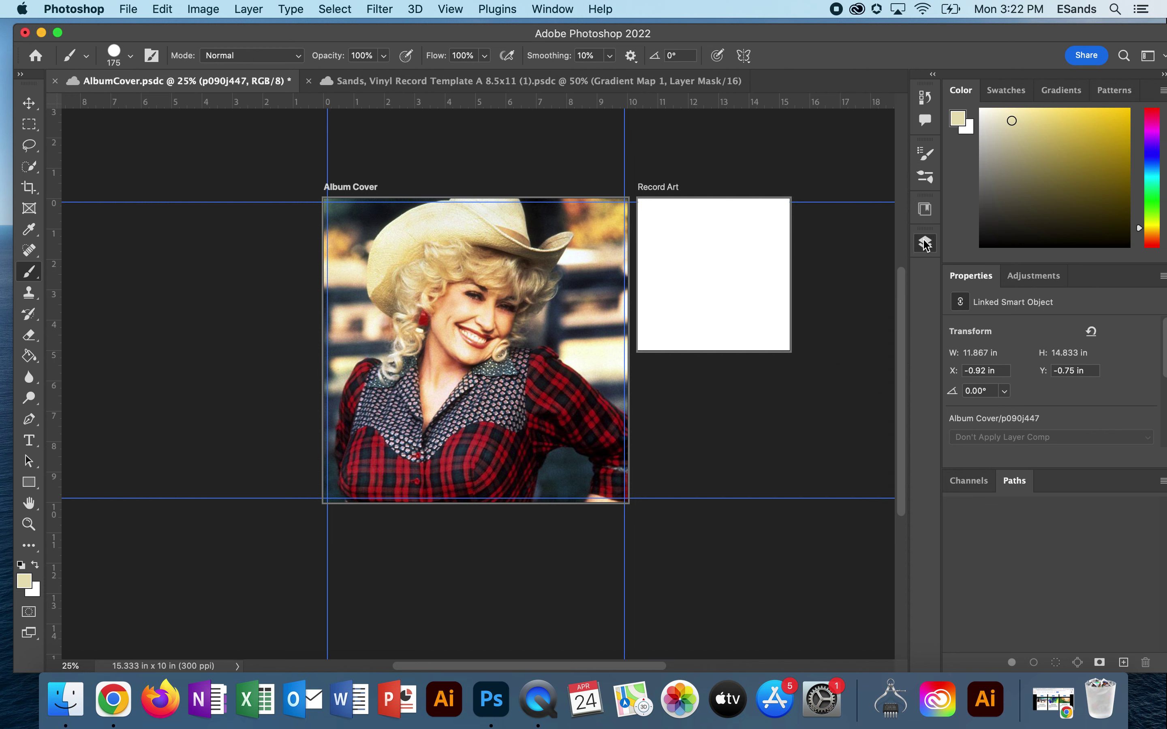
left_click(925, 244)
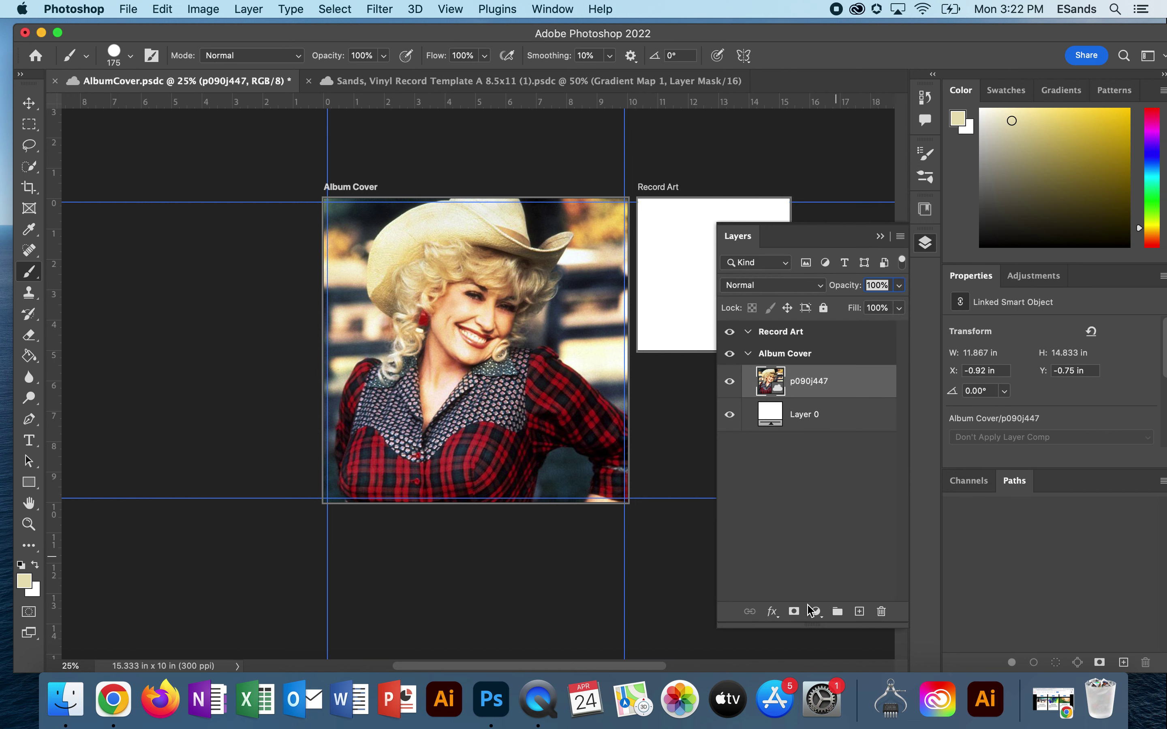
left_click(816, 612)
left_click(859, 492)
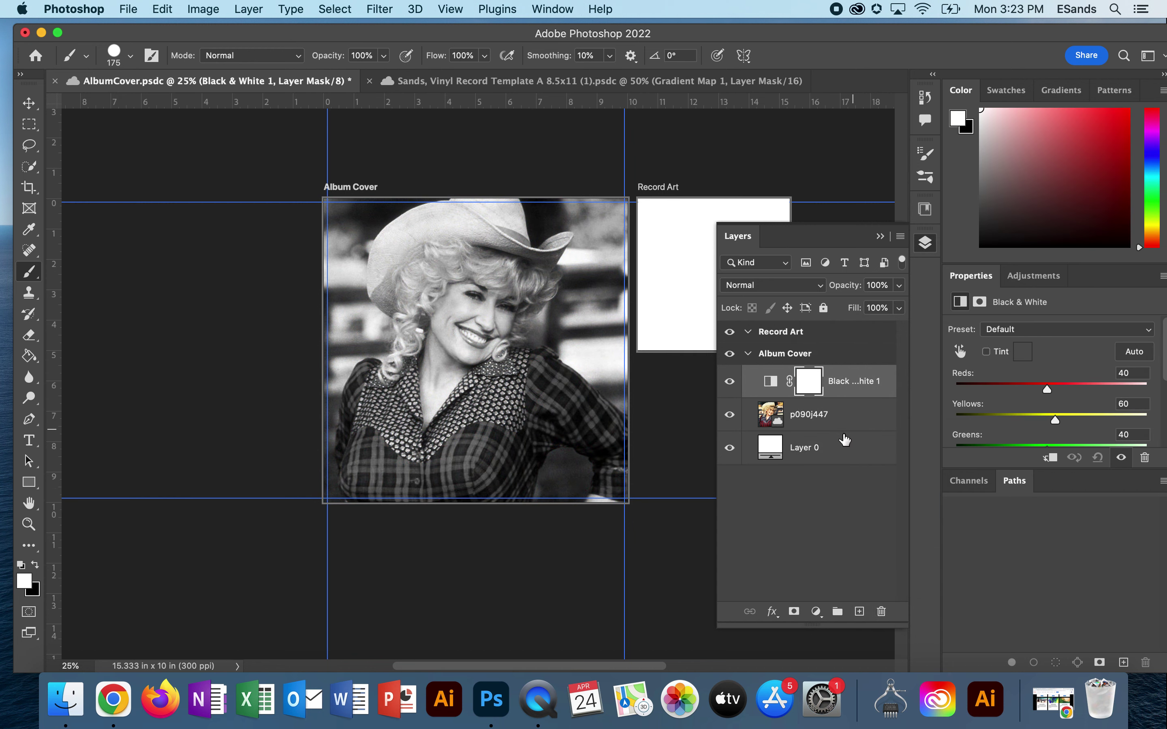
Lower the p090j447 photo layer's opacity to 41%.
left_click(859, 419)
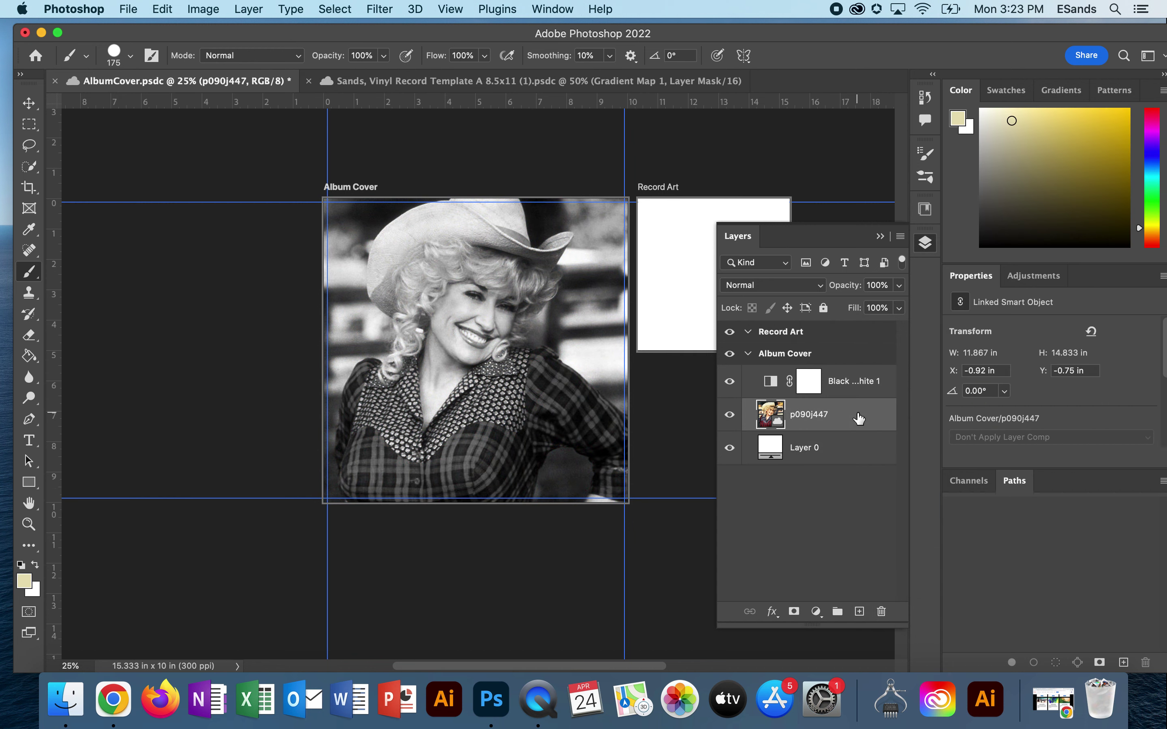
left_click(899, 285)
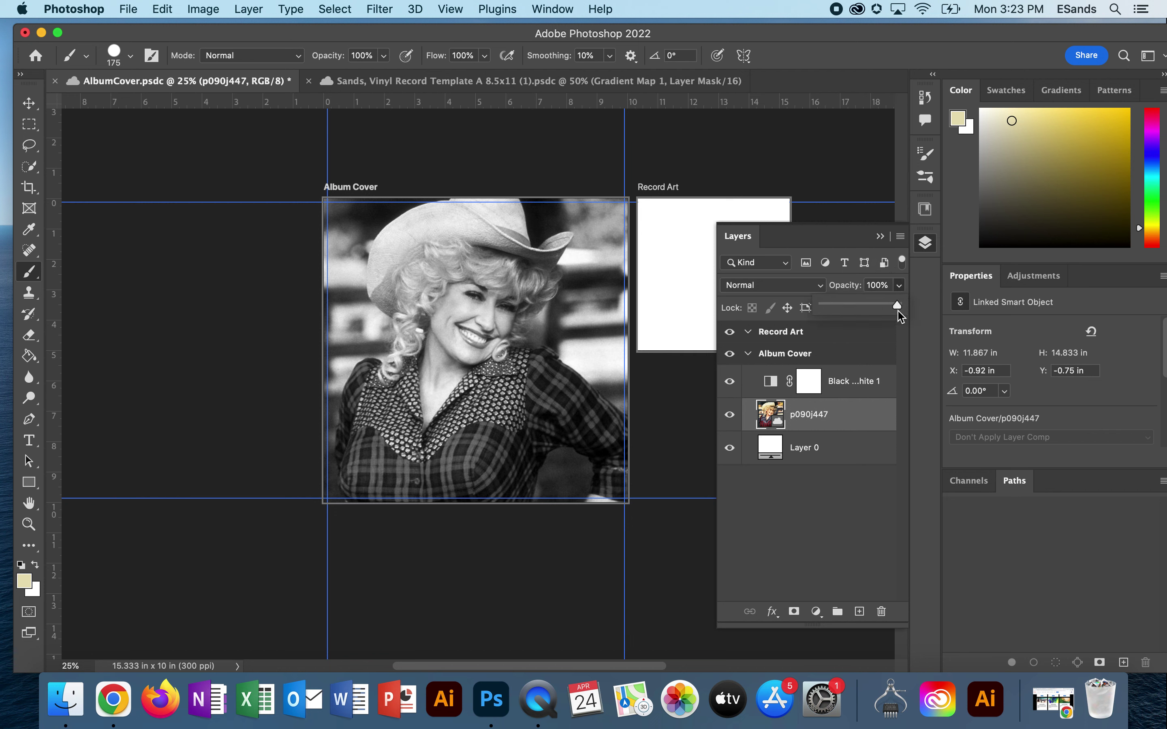
left_click_drag(898, 304, 853, 304)
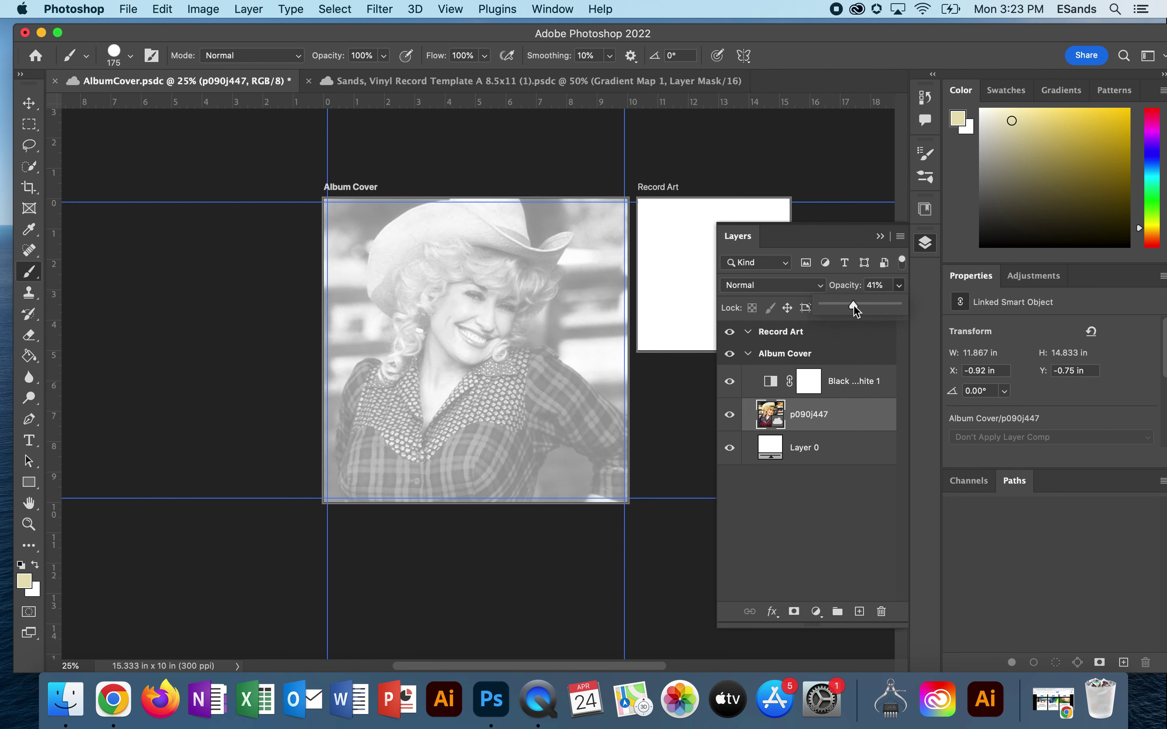
Clip the Black & White adjustment to the photo and add an empty Layer 1 on top.
right_click(868, 385)
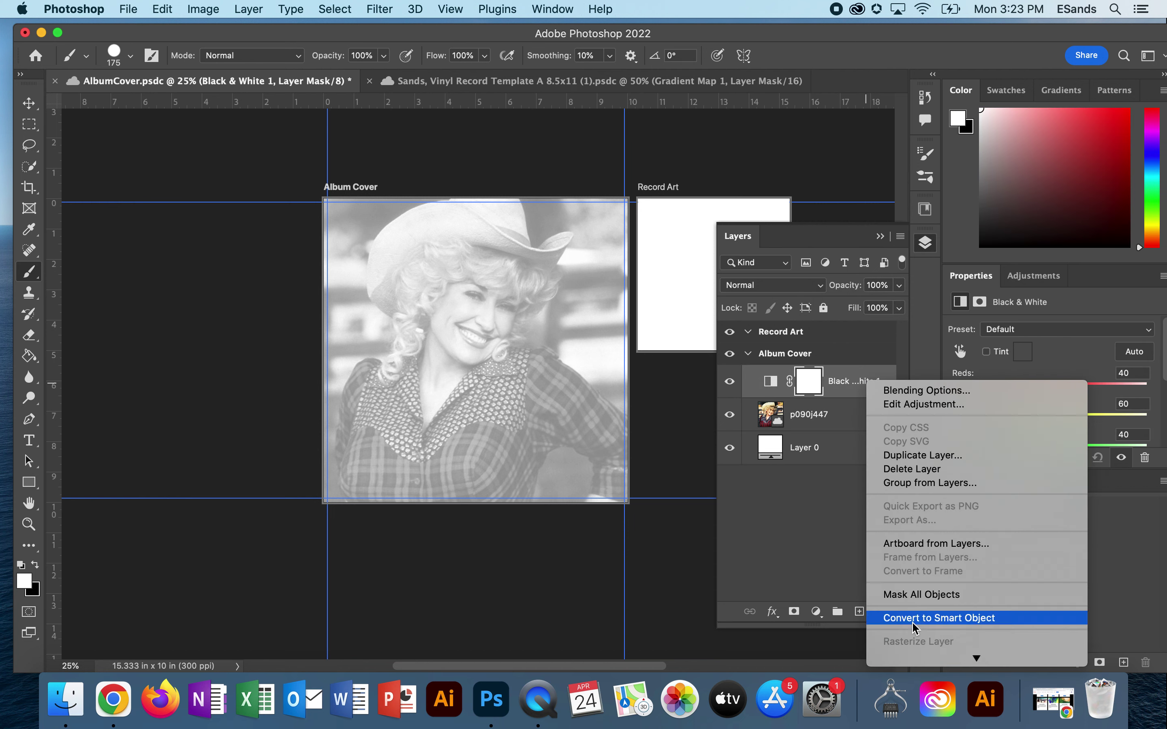
scroll(917, 632, "down", 3)
left_click(934, 570)
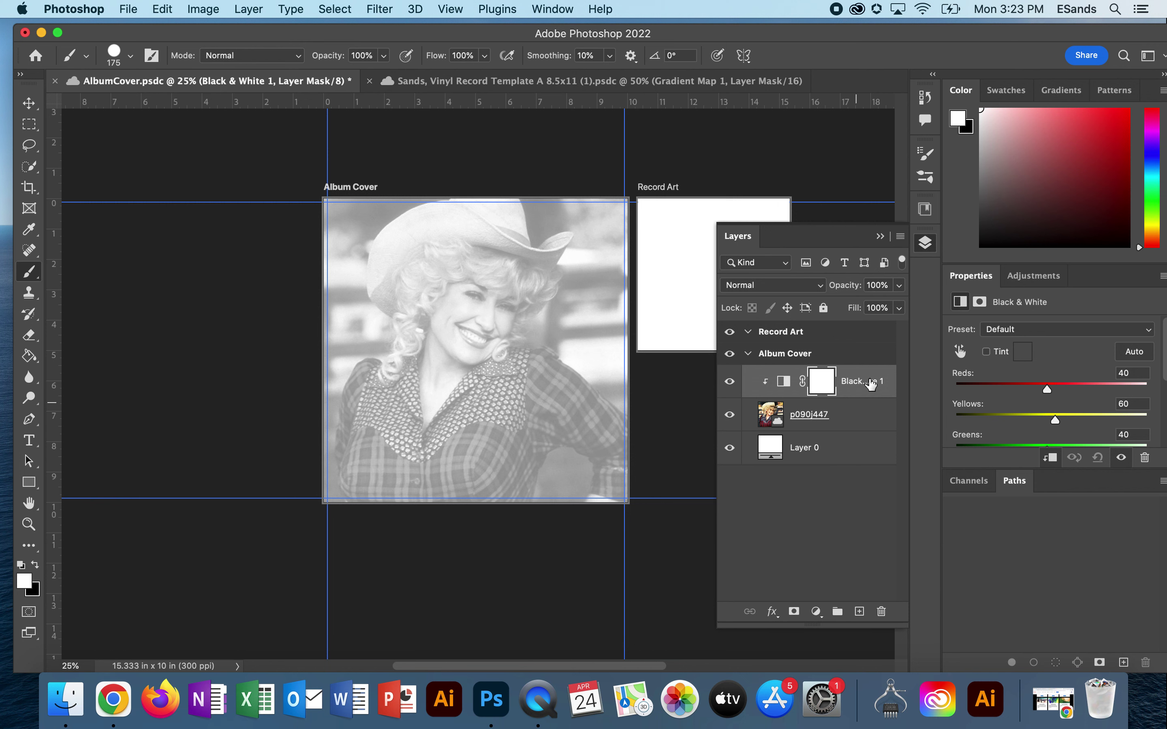
left_click(859, 611)
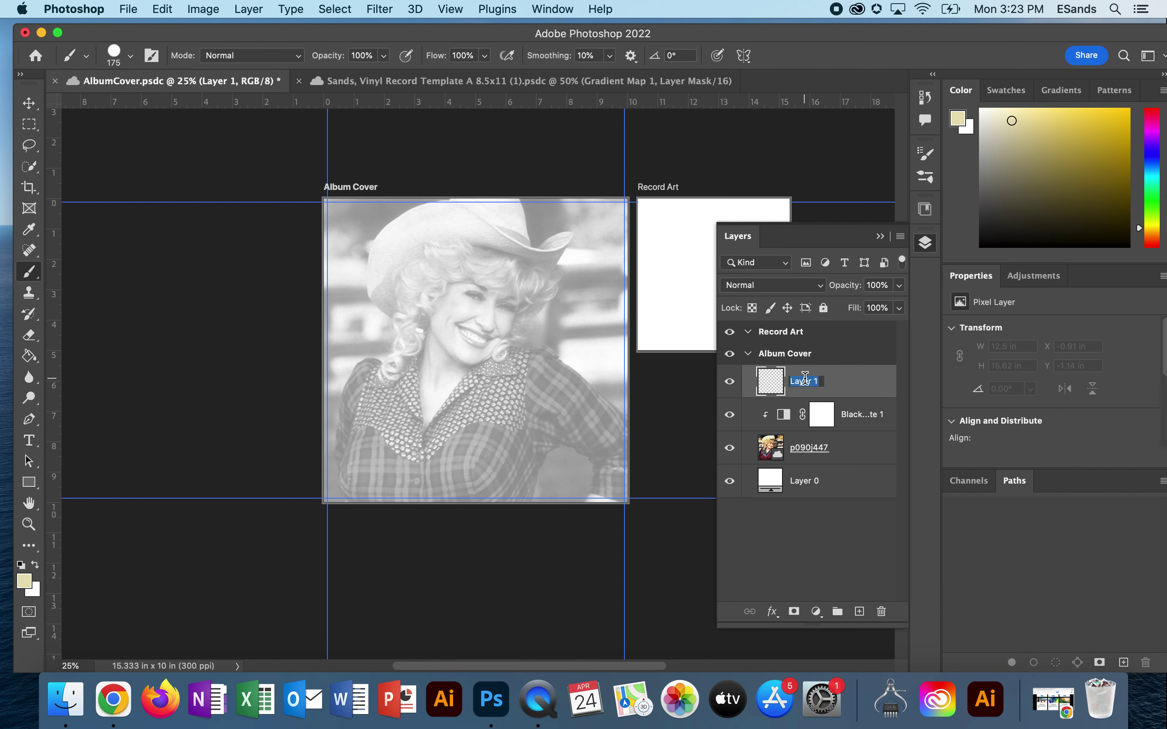
Rename the new layer 'painting' and sample the hat's cream colour from the opened p090j447 photo.
type("painting")
left_click(877, 380)
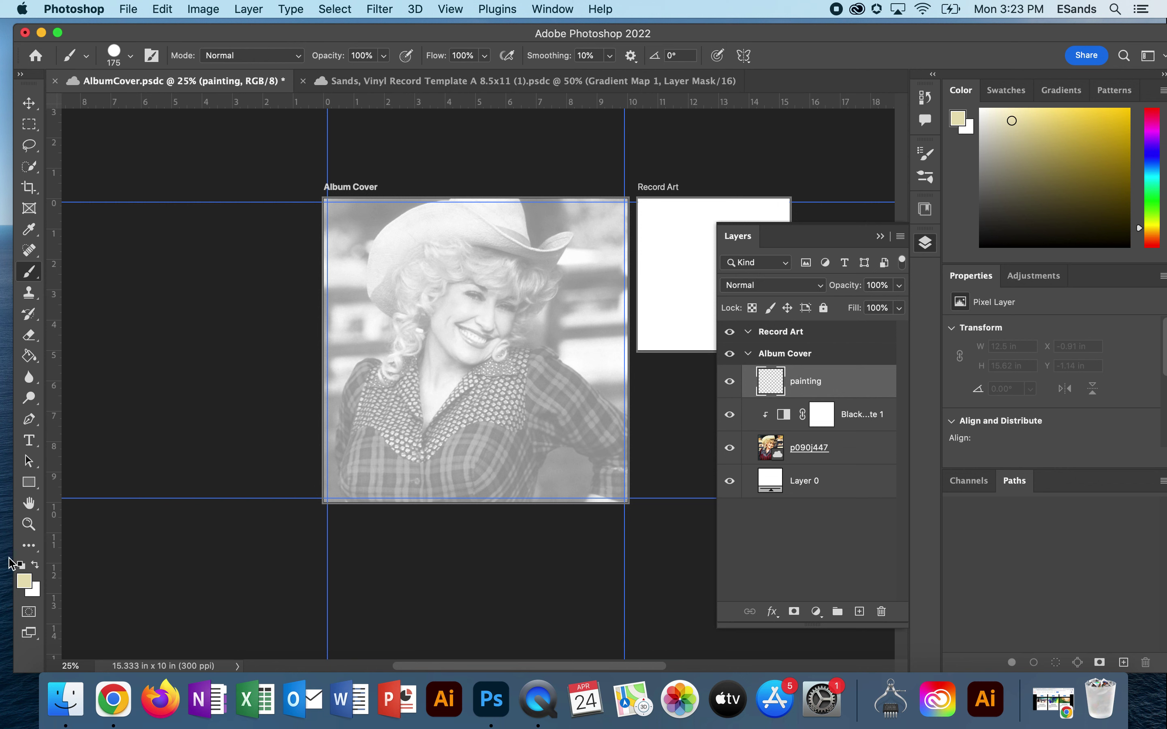
left_click(927, 211)
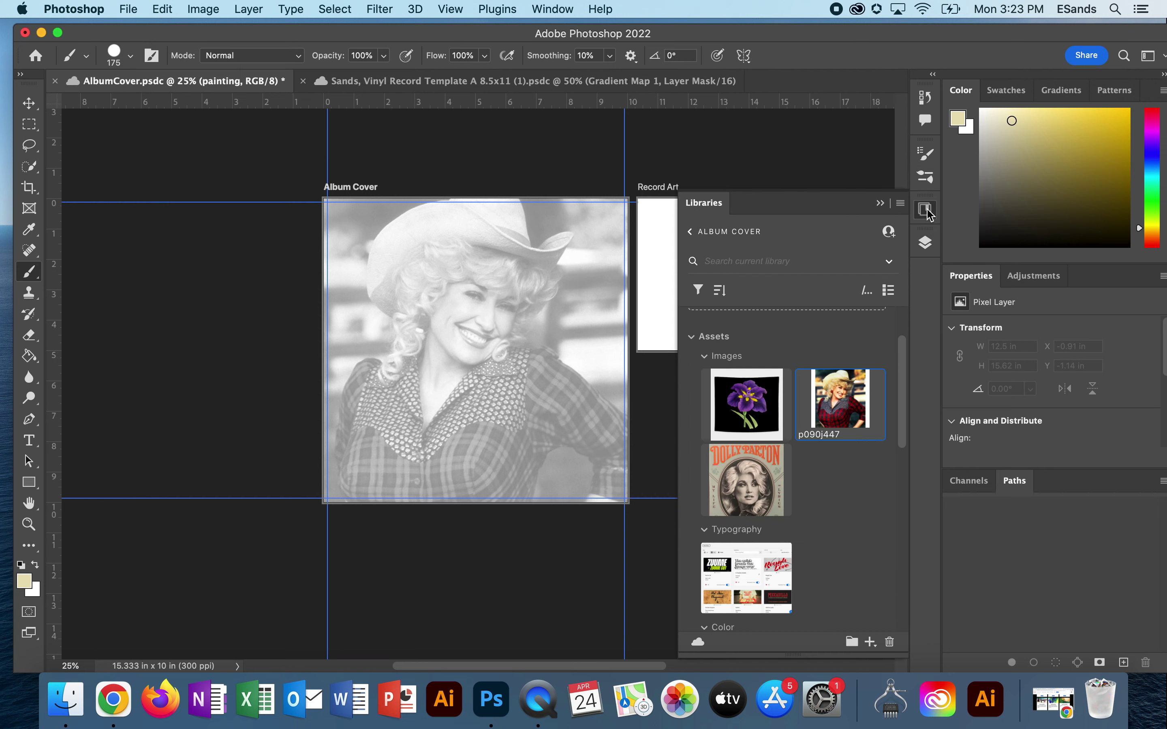
double_click(842, 402)
key("i")
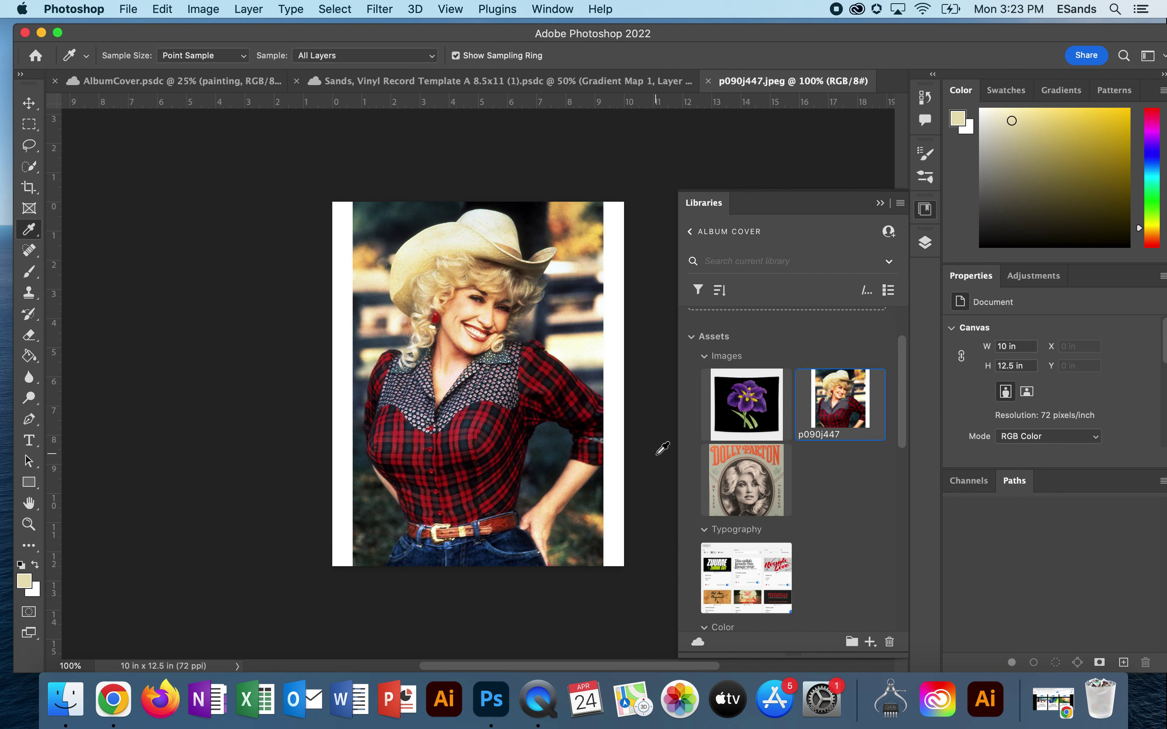
left_click(461, 263)
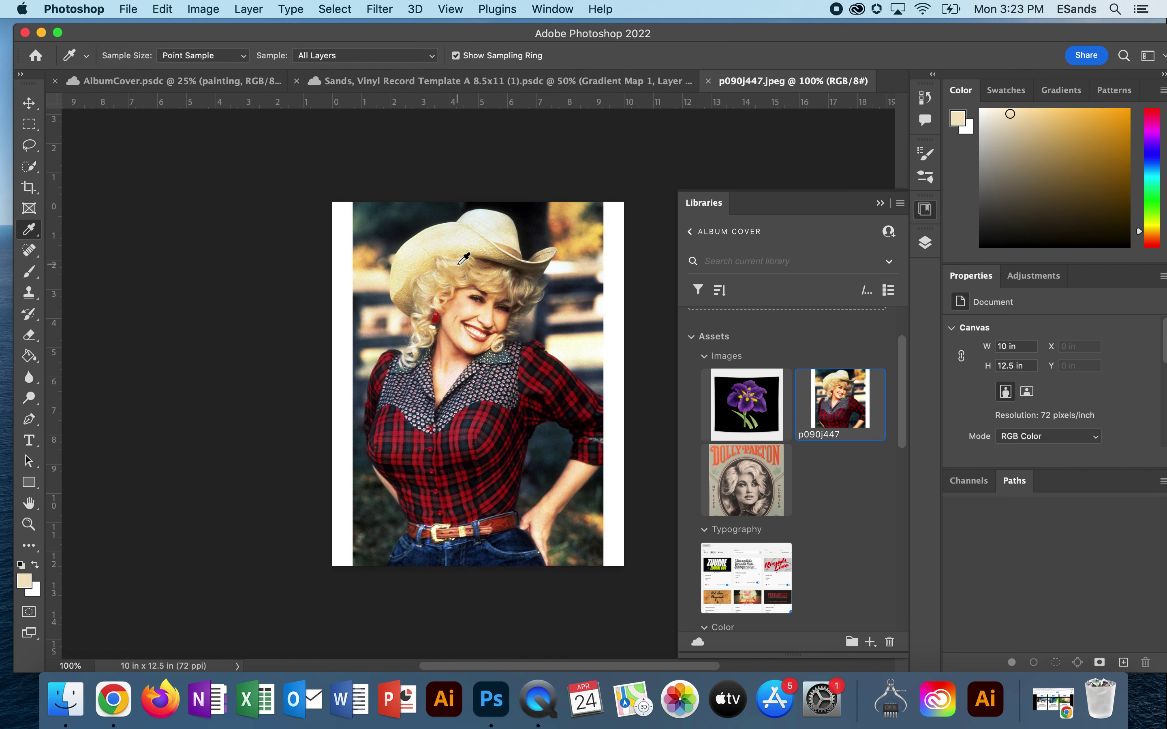
Back in AlbumCover, brush a cream stroke over the hair on the painting layer.
left_click(130, 82)
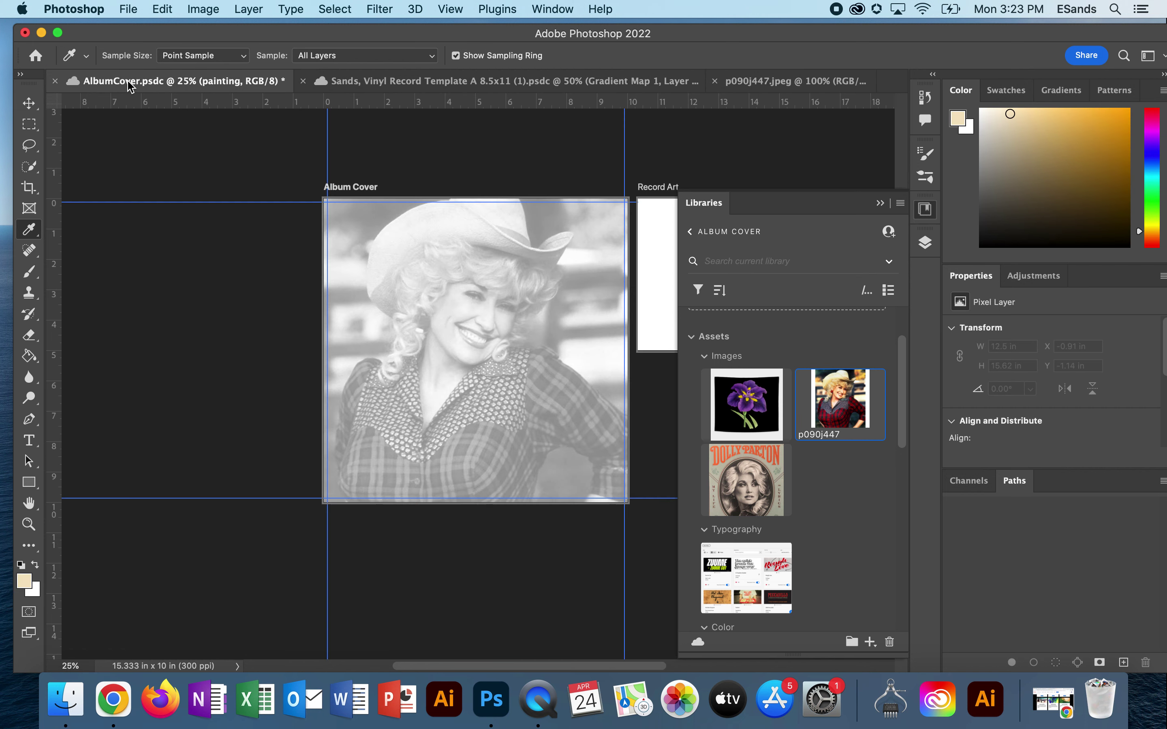
left_click(30, 272)
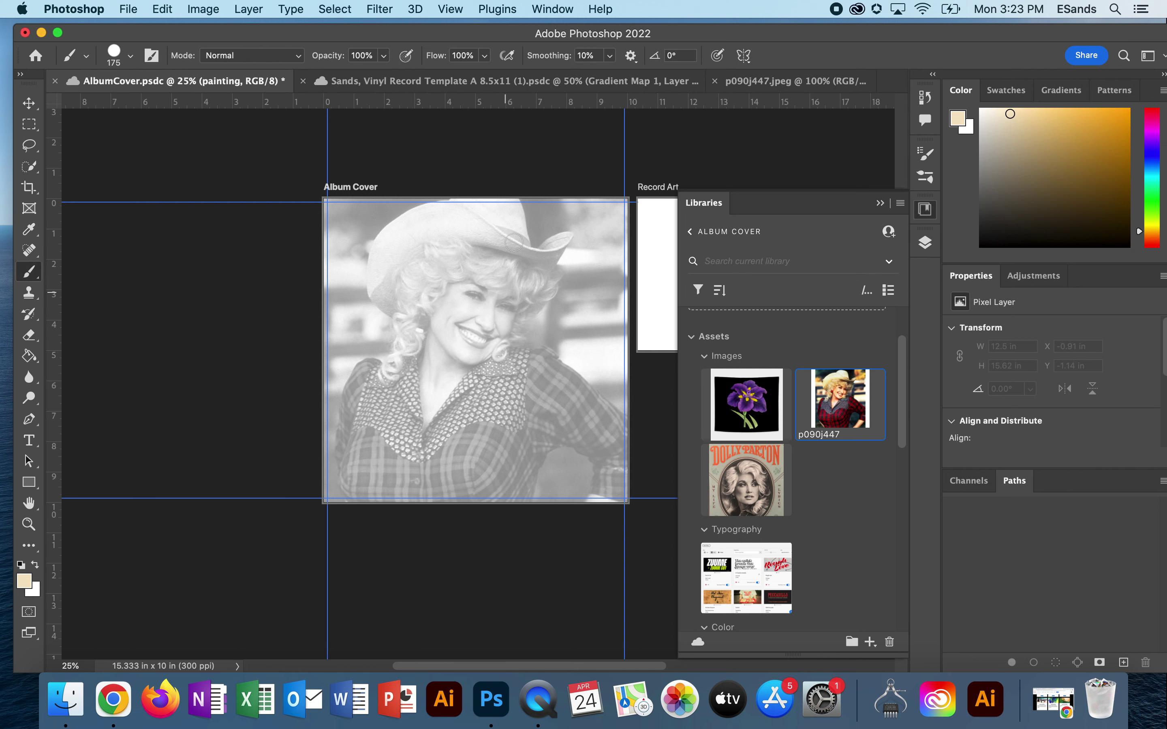
left_click(881, 203)
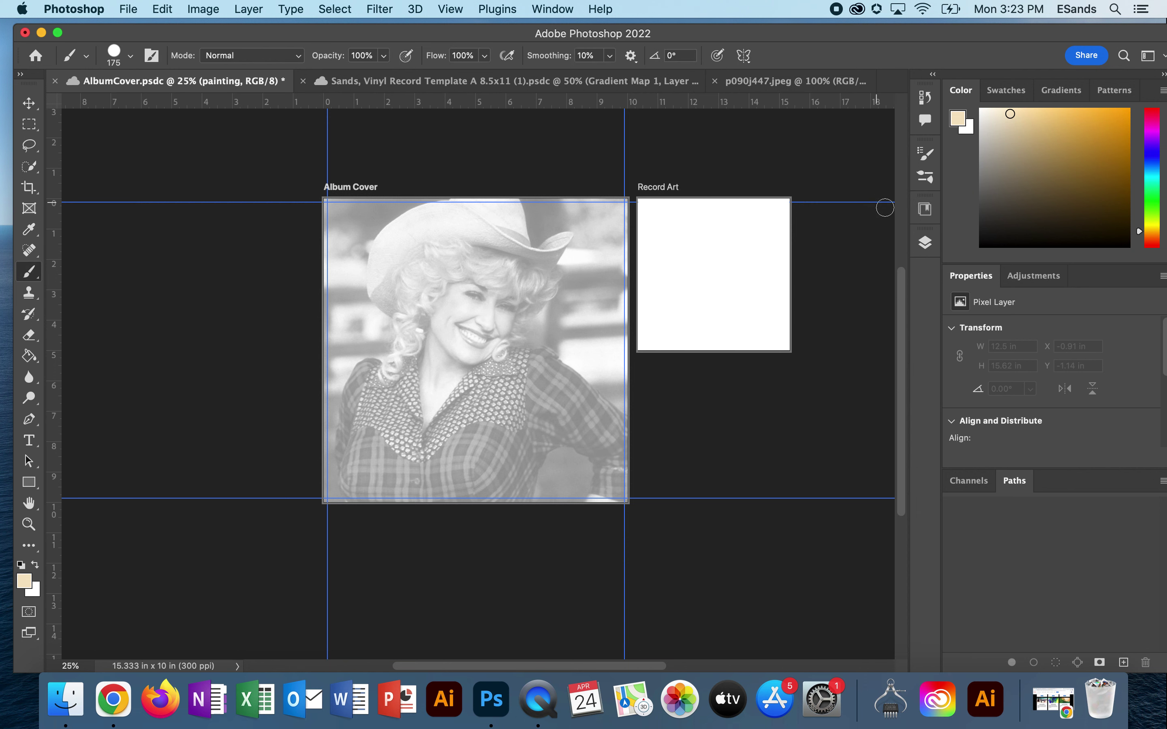
left_click(924, 242)
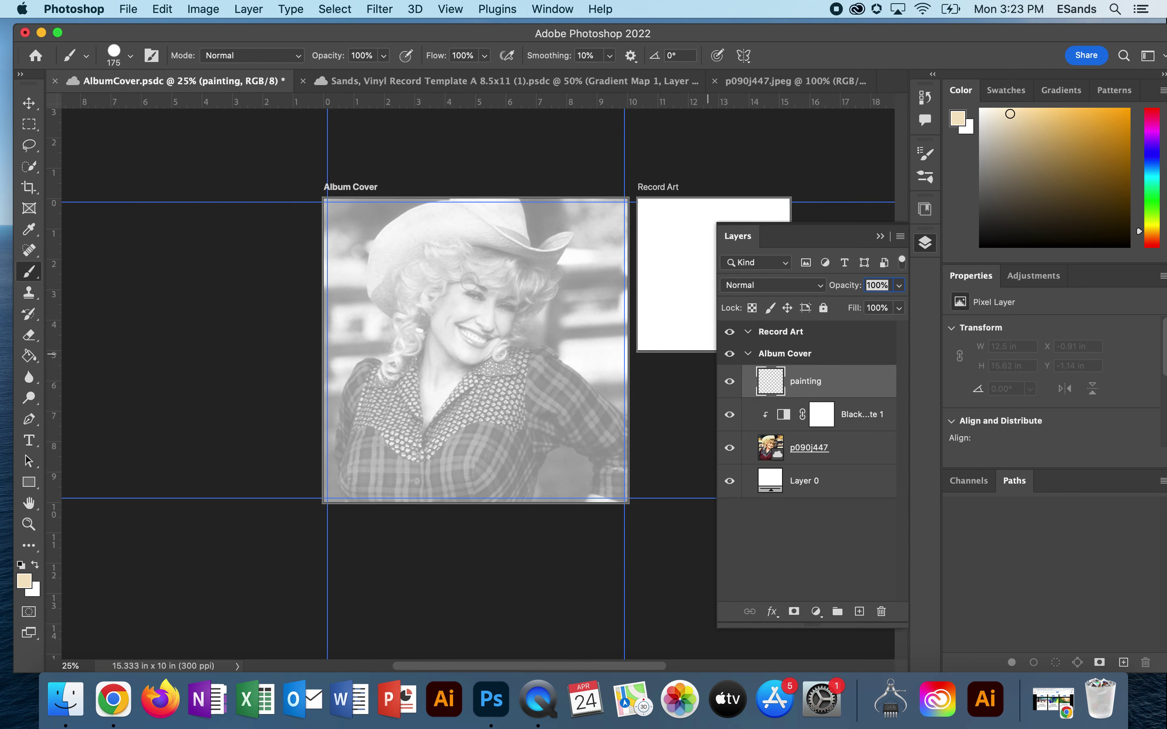
mouse_move(451, 267)
left_mouse_down()
mouse_move(425, 274)
mouse_move(444, 272)
mouse_move(416, 312)
left_mouse_up()
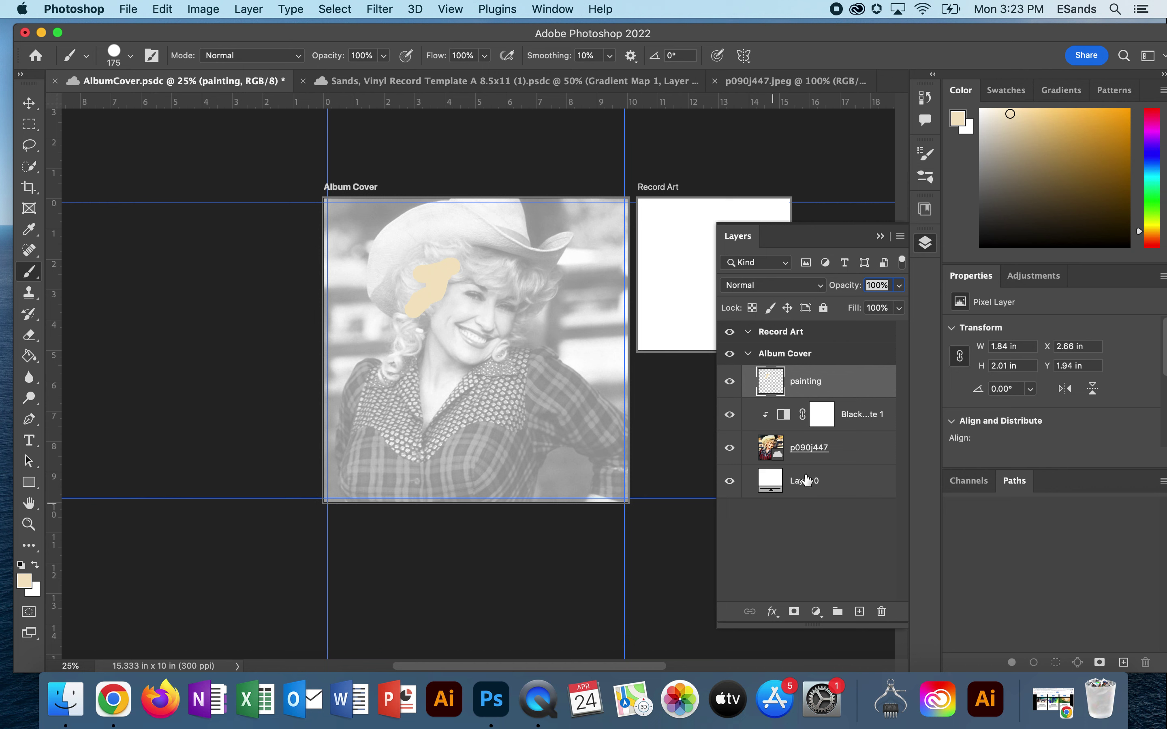
Toggle the p090j447 photo and Black & White 1 visibility to compare the cream stroke.
left_click(730, 449)
left_click(730, 448)
left_click(729, 414)
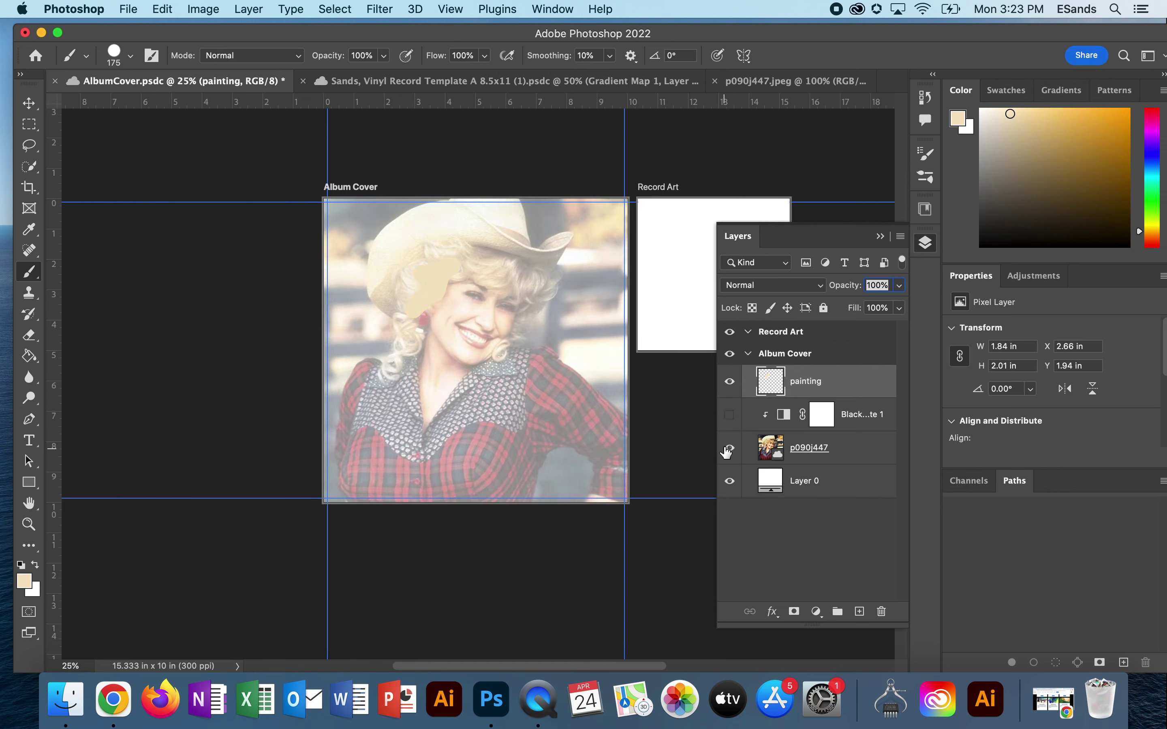
left_click(728, 449)
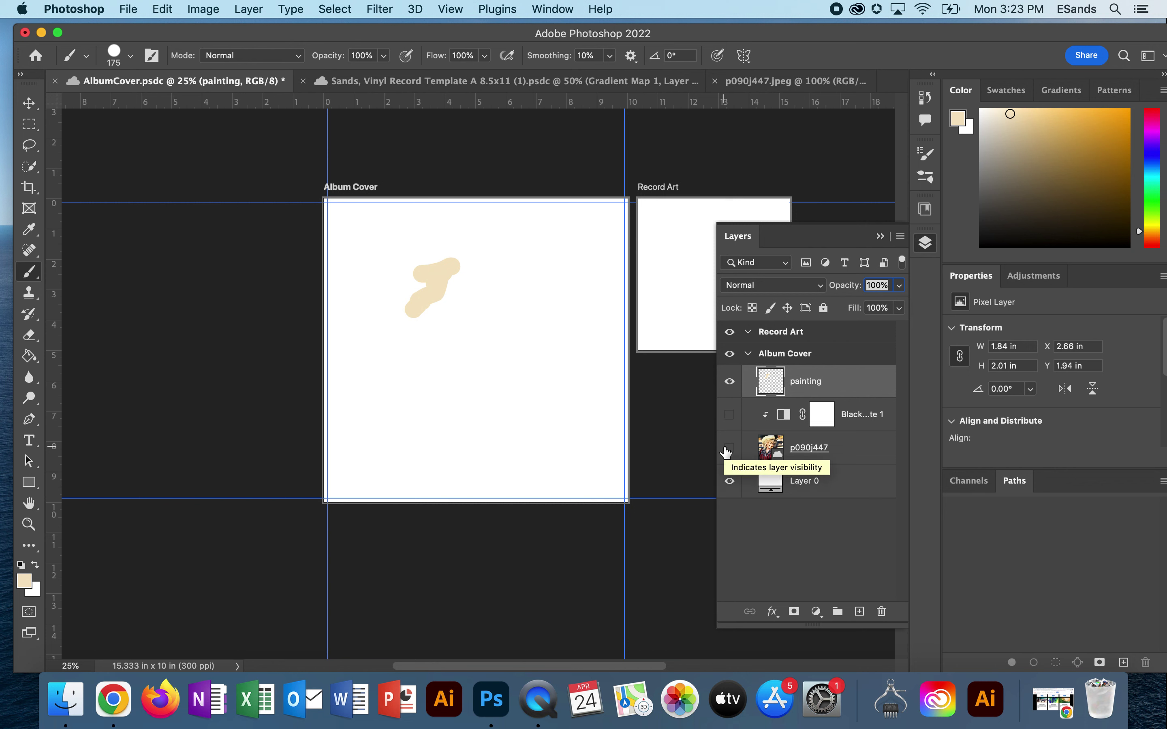
left_click(728, 448)
left_click(729, 415)
Delete the painting, Black & White and photo layers, then place a fresh p090j447 from Libraries.
key("Delete")
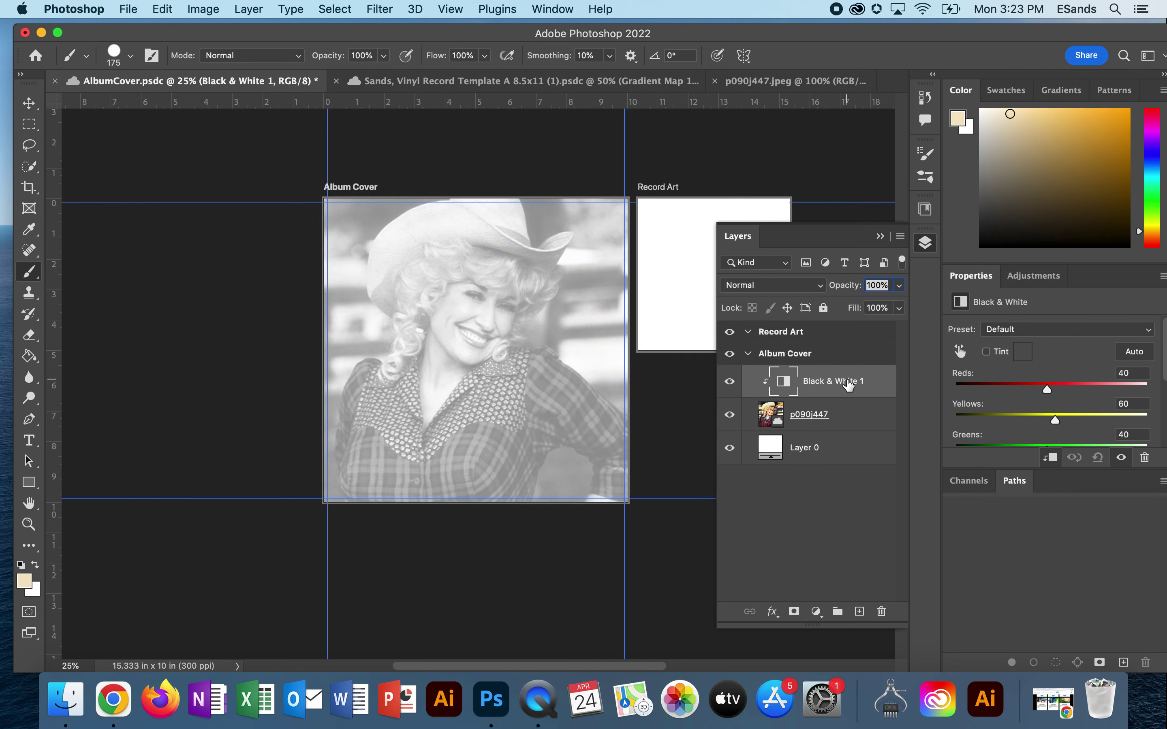
key("BackSpace")
key("BackSpace")
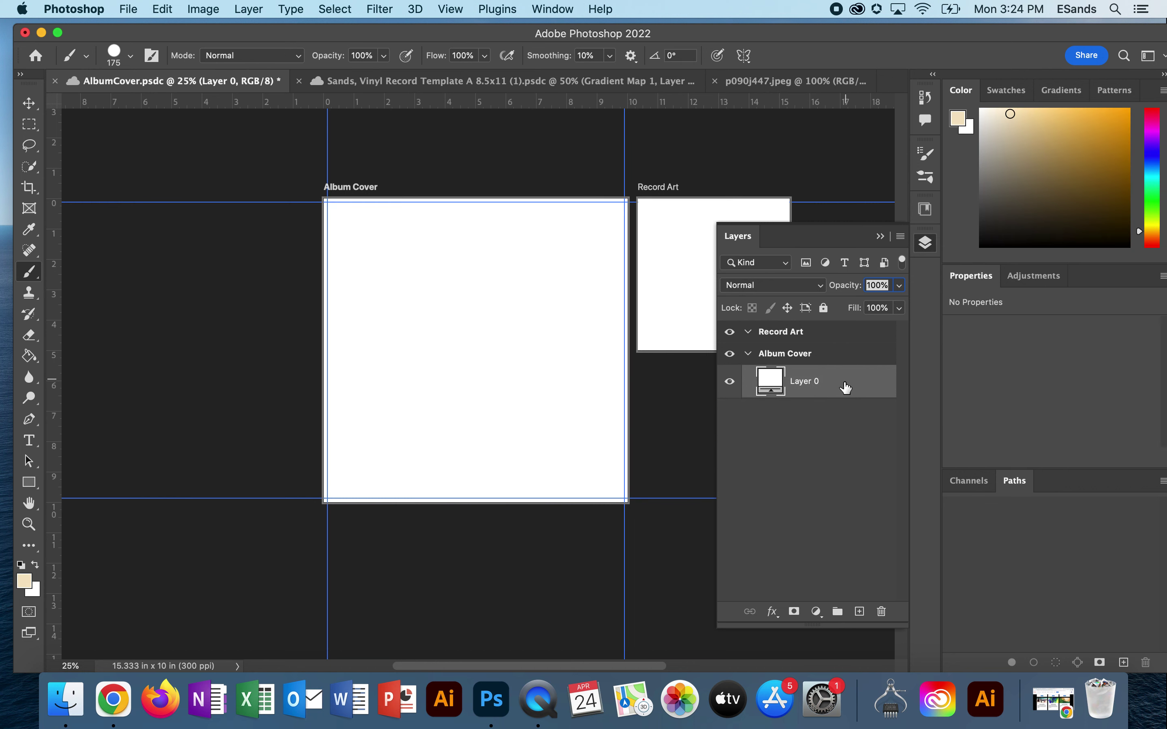
left_click(881, 236)
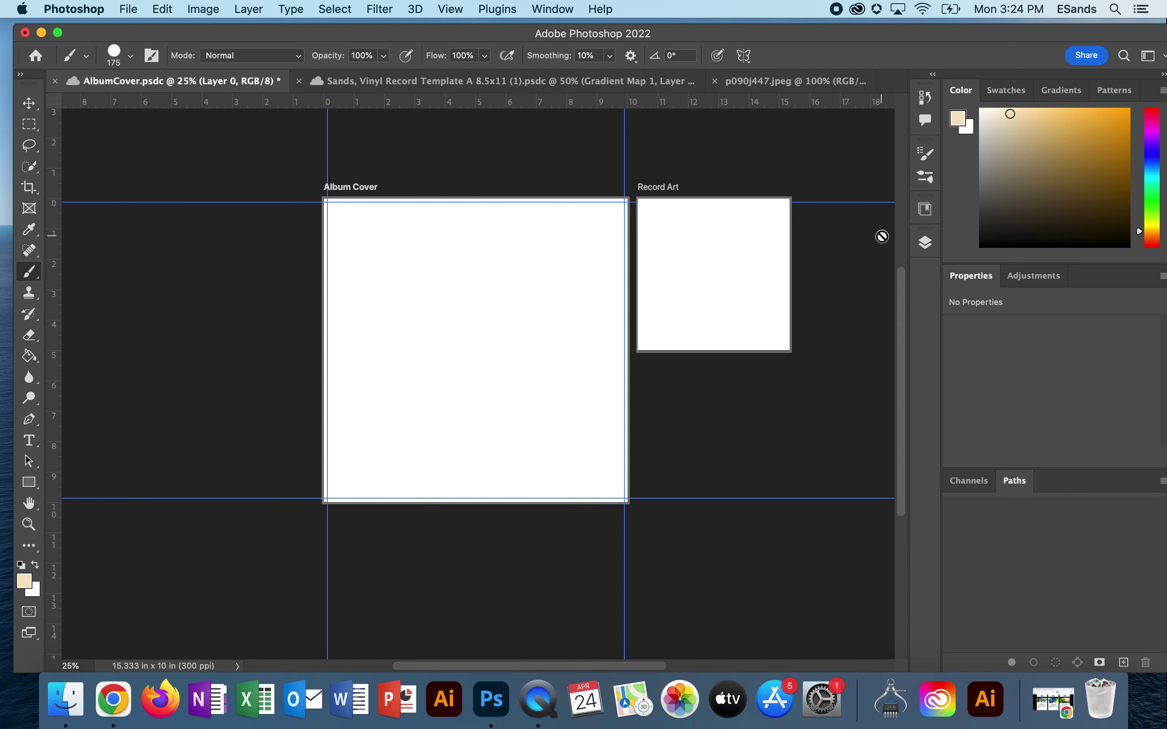
left_click(924, 209)
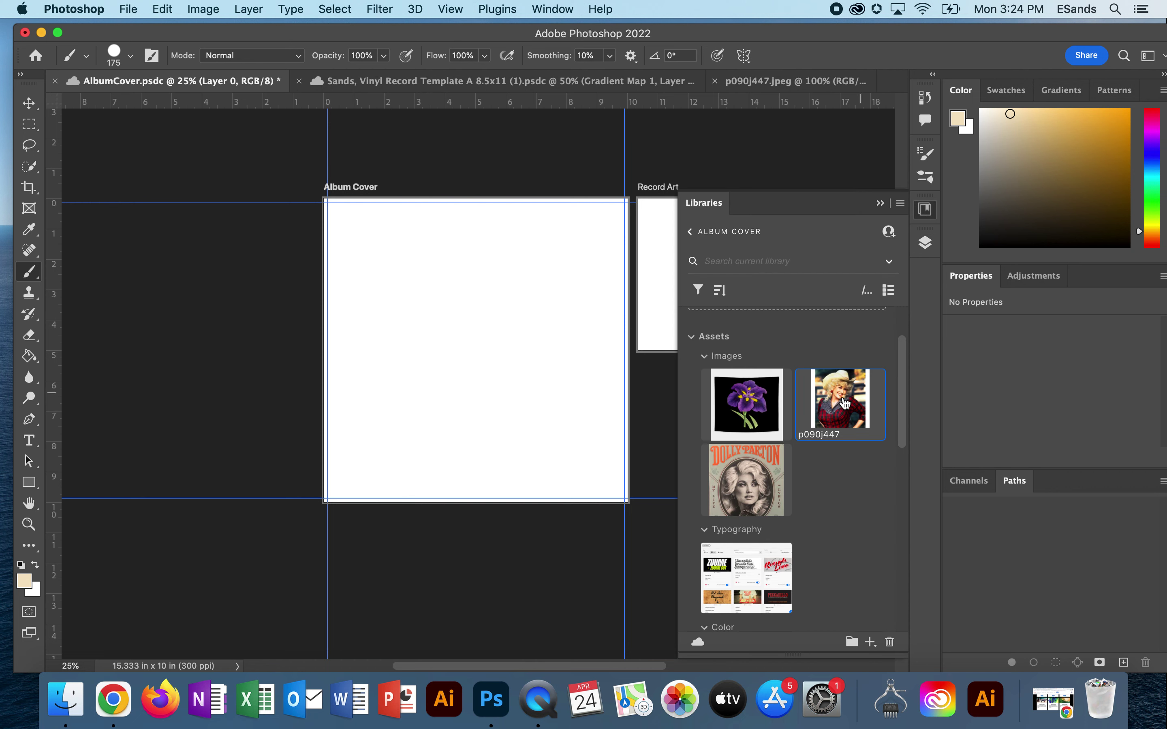
left_click_drag(845, 396, 466, 362)
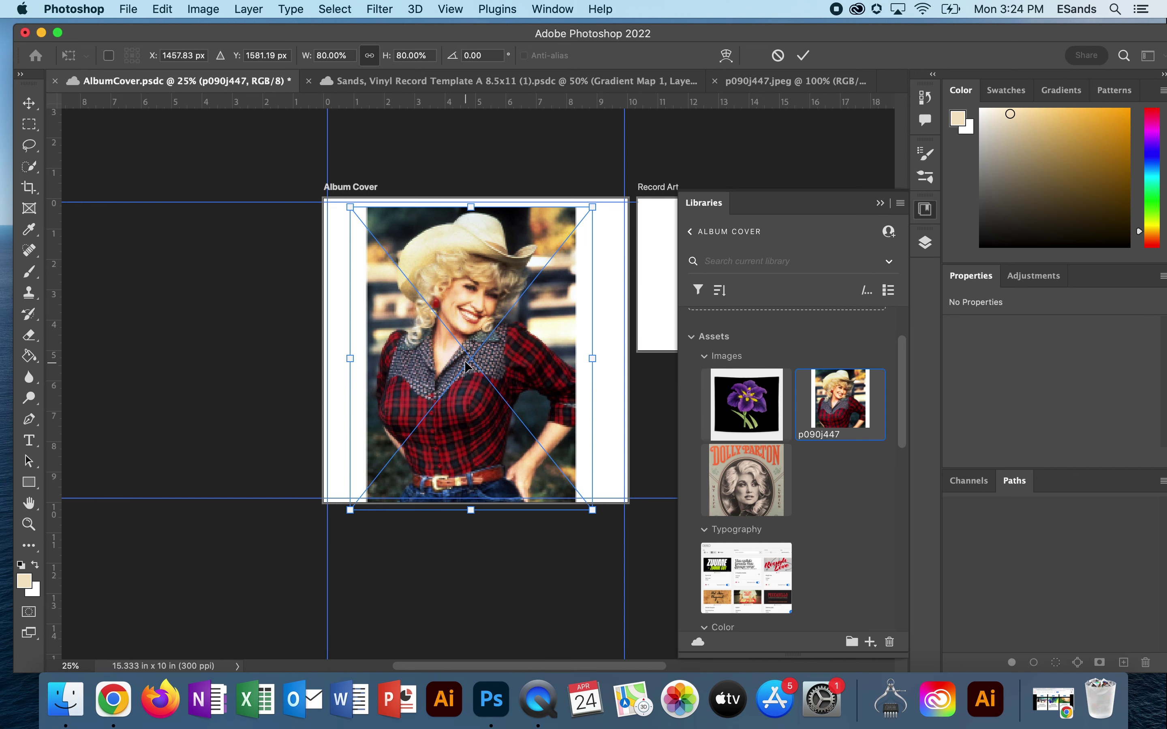
Stretch the placed photo wider on both sides and move it down on the artboard.
left_click_drag(347, 360, 297, 359)
left_click_drag(592, 358, 664, 358)
left_click_drag(536, 308, 533, 353)
key("Return")
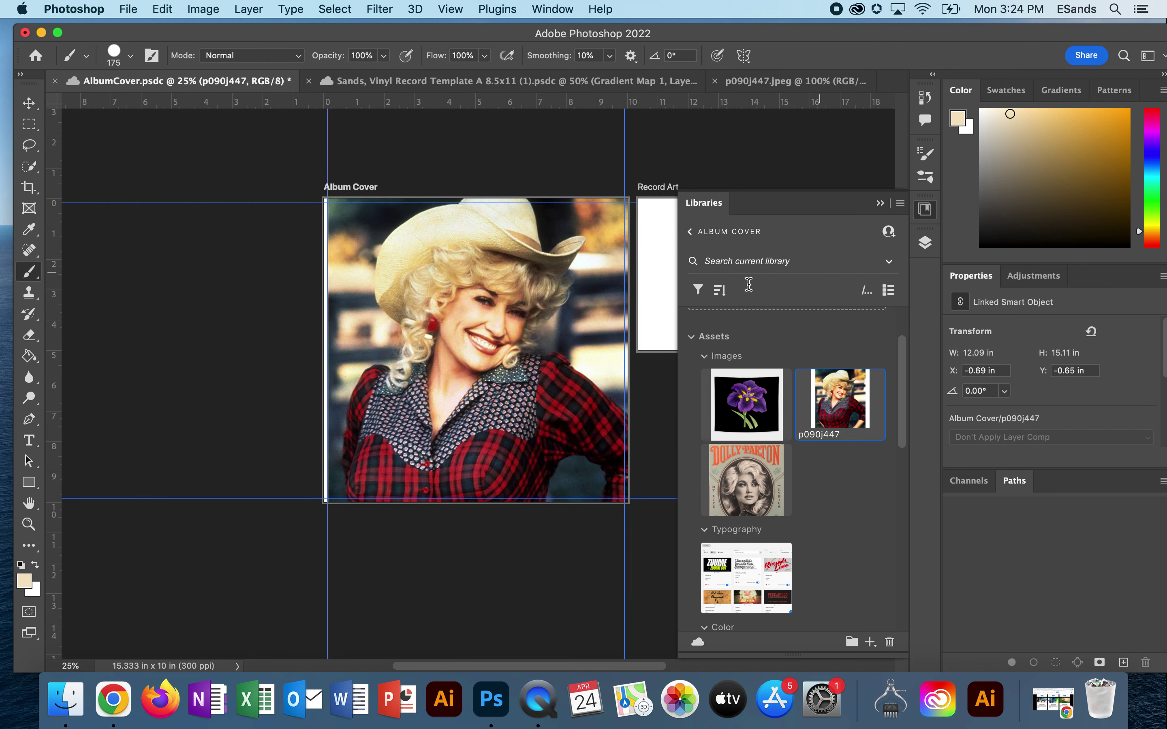
Re-scale the photo with Ctrl+T so it covers the entire Album Cover artboard.
key("ctrl+t")
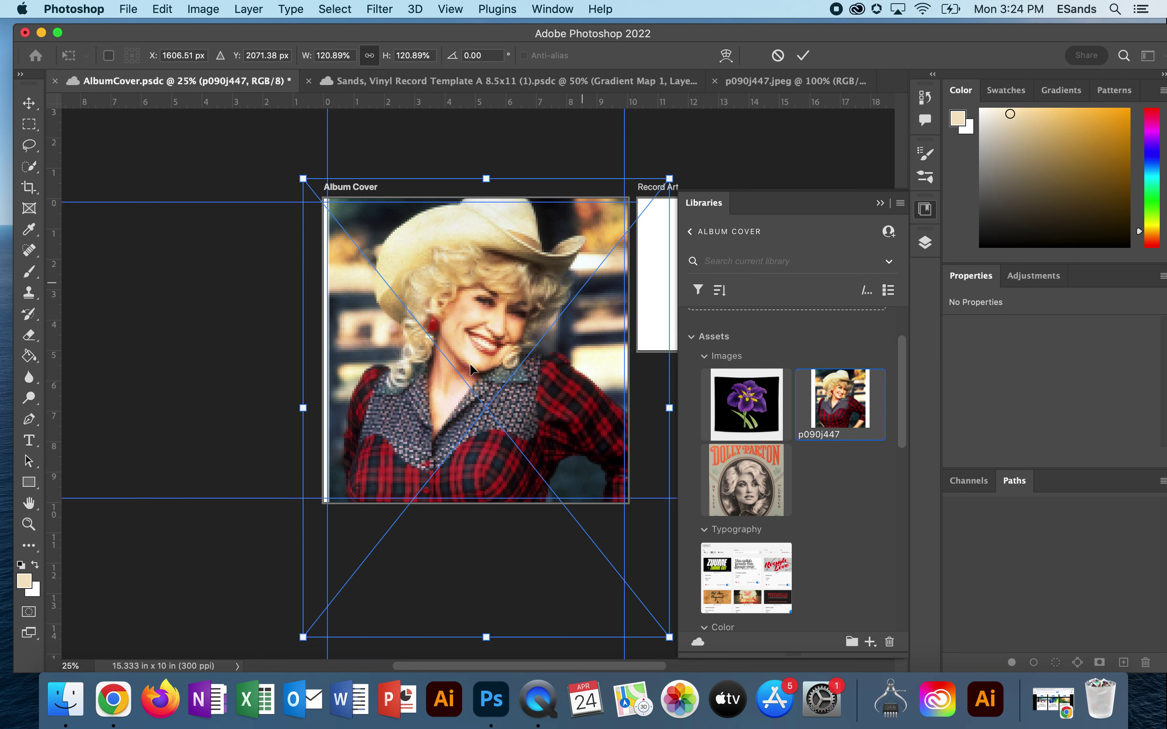
left_click_drag(307, 409, 283, 408)
key("Return")
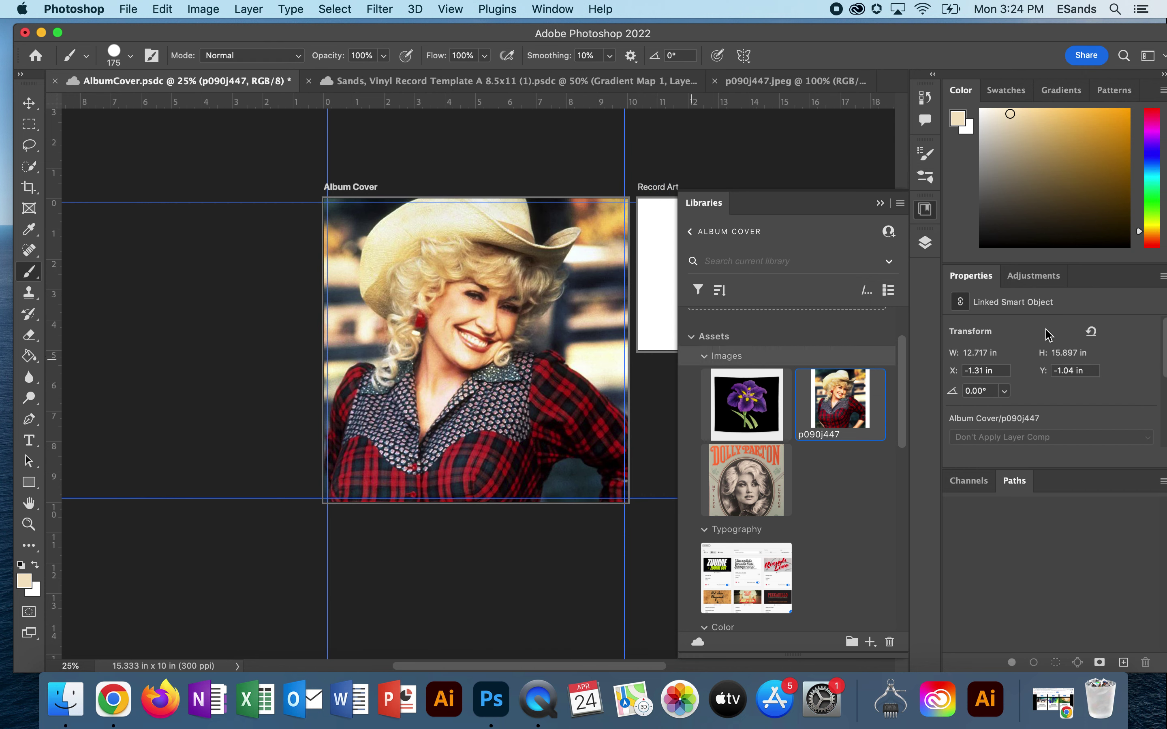
left_click(924, 243)
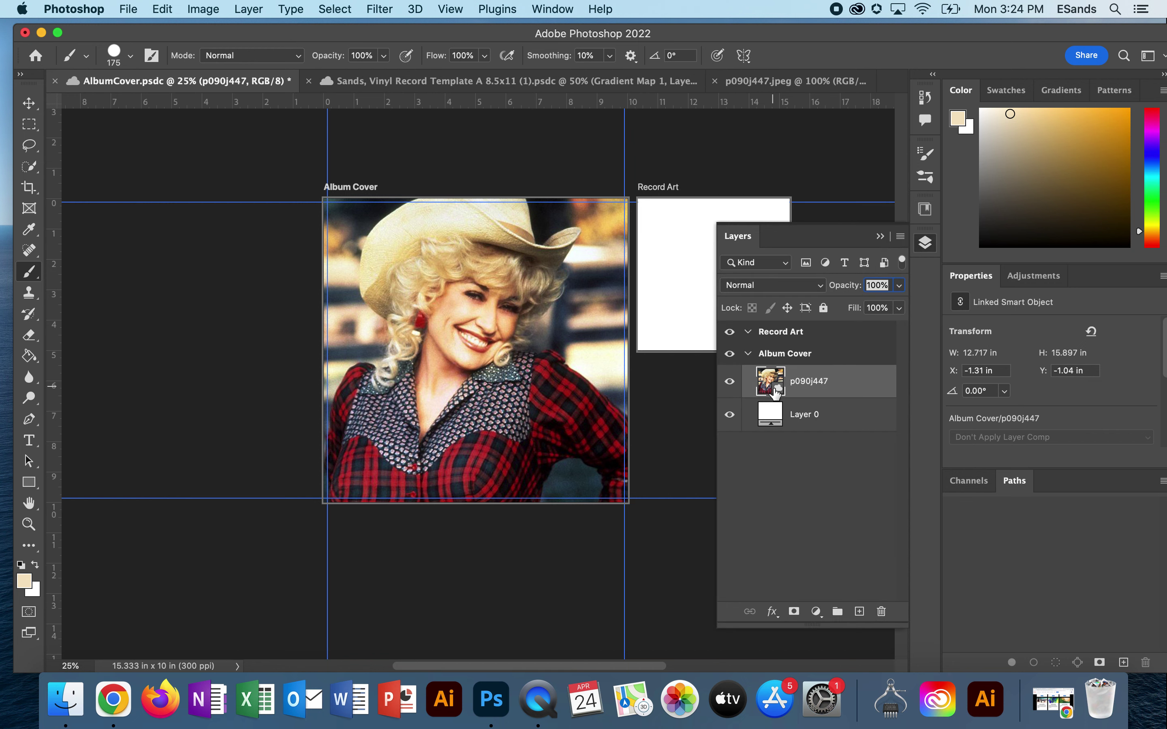
right_click(29, 271)
Select the Mixer Brush and convert the p090j447 smart object to a pixel layer, keeping transforms.
left_click(93, 316)
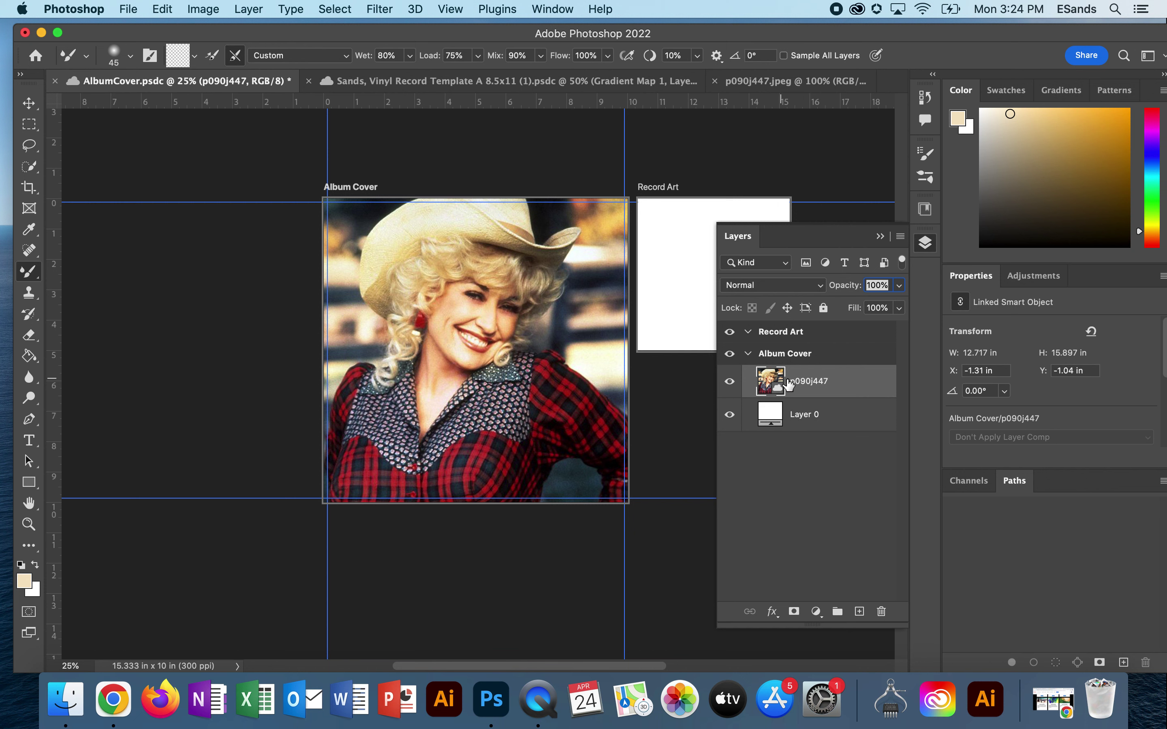
left_click(924, 215)
left_click(924, 215)
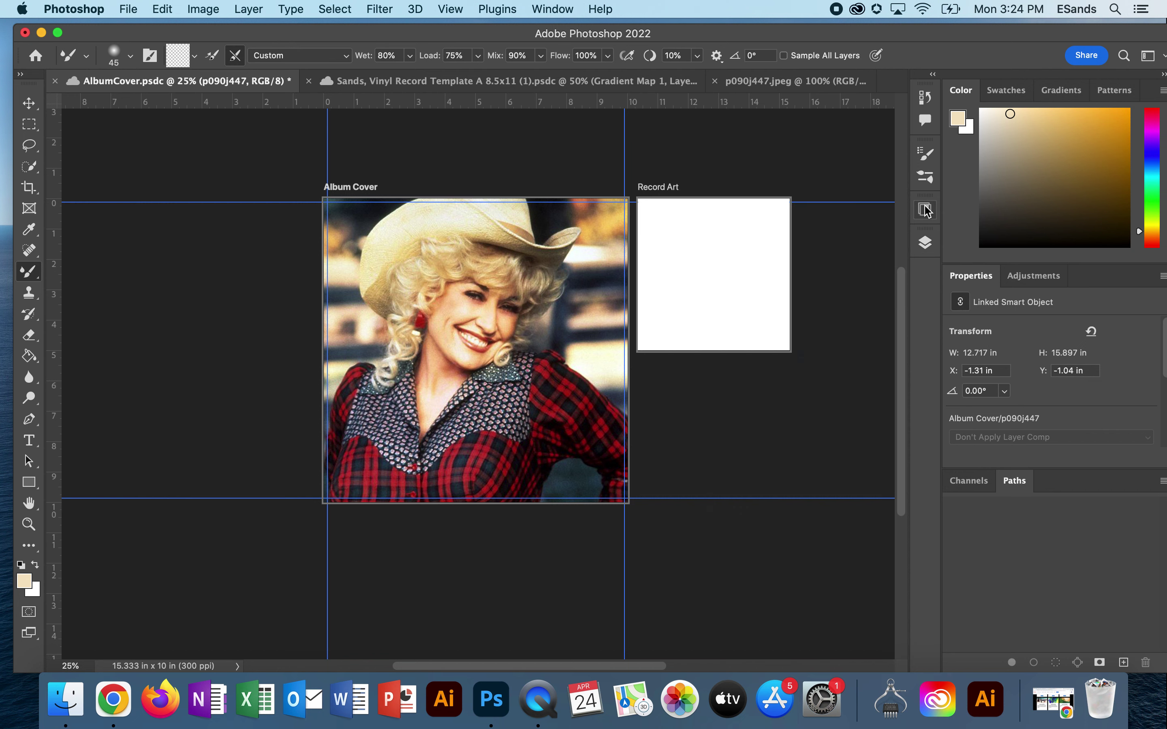
left_click(925, 246)
right_click(841, 391)
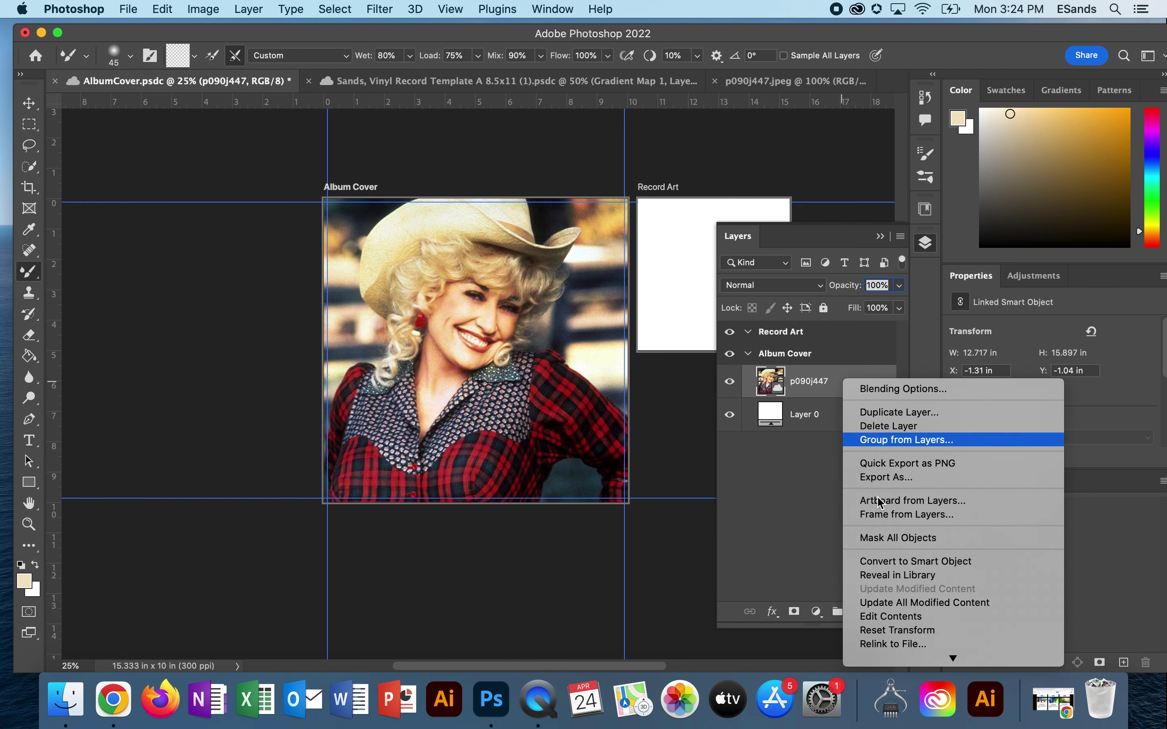
scroll(884, 523, "down", 10)
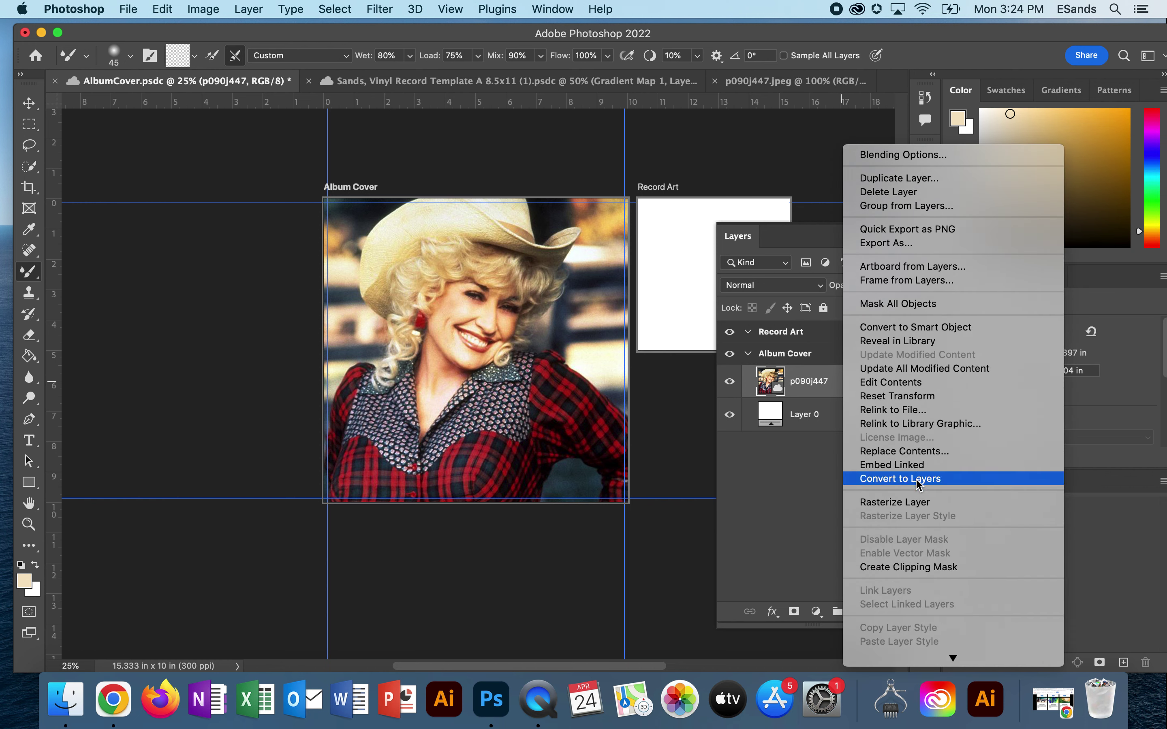
left_click(918, 480)
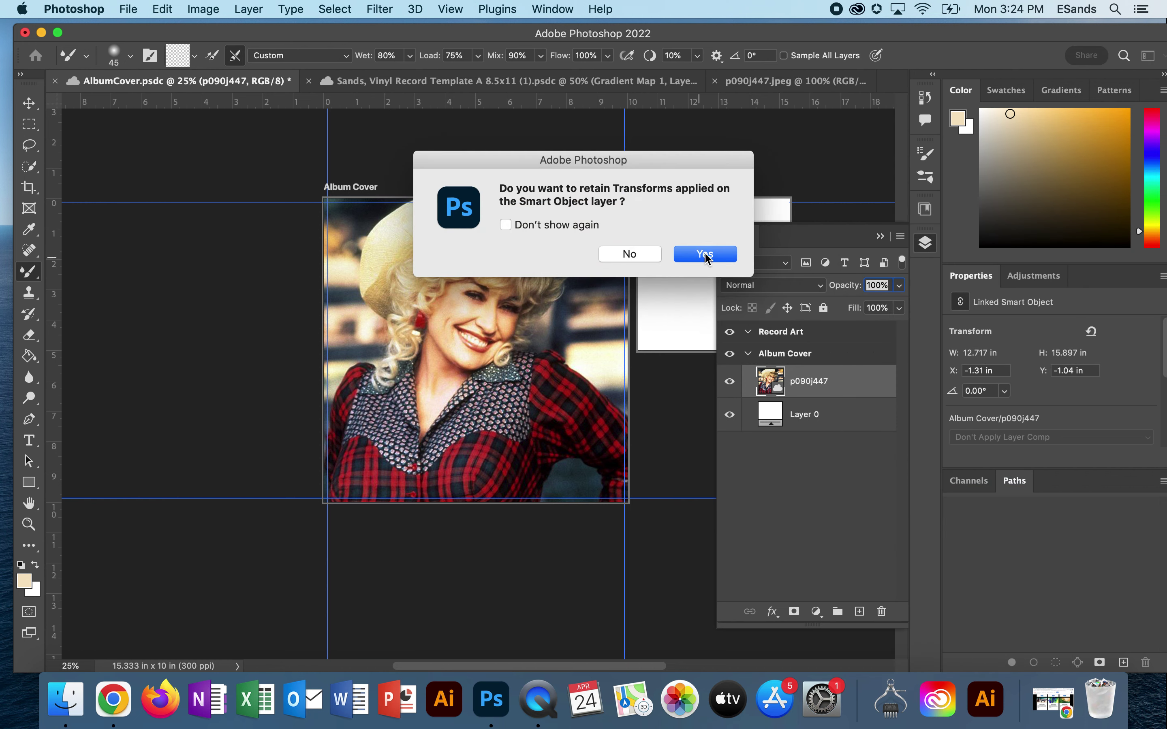
left_click(706, 255)
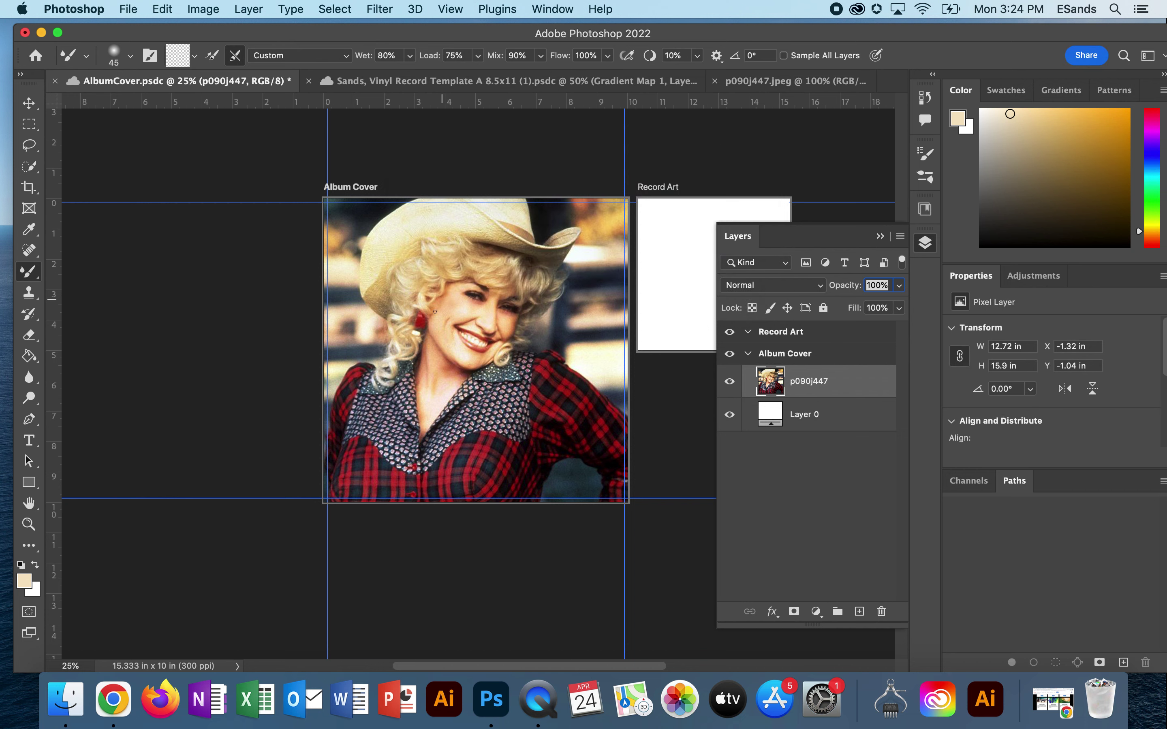
Zoom in on the woman's face, then delete the p090j447 layer.
left_click(29, 524)
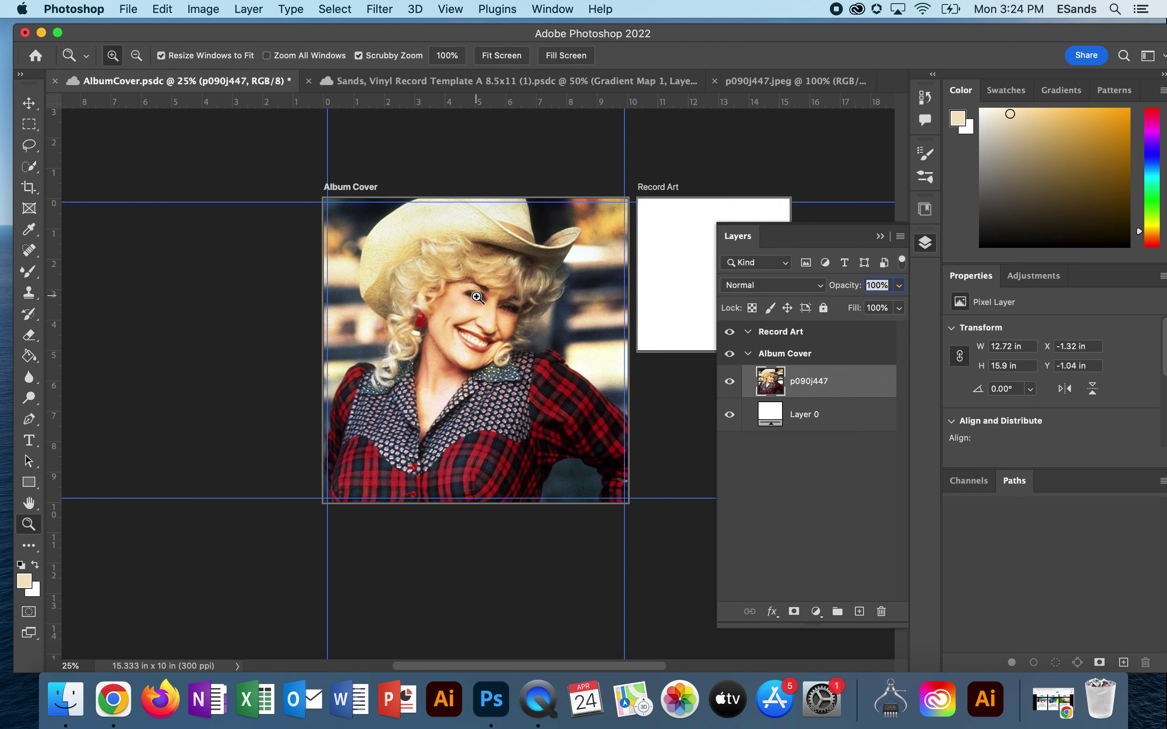
left_click_drag(477, 297, 549, 330)
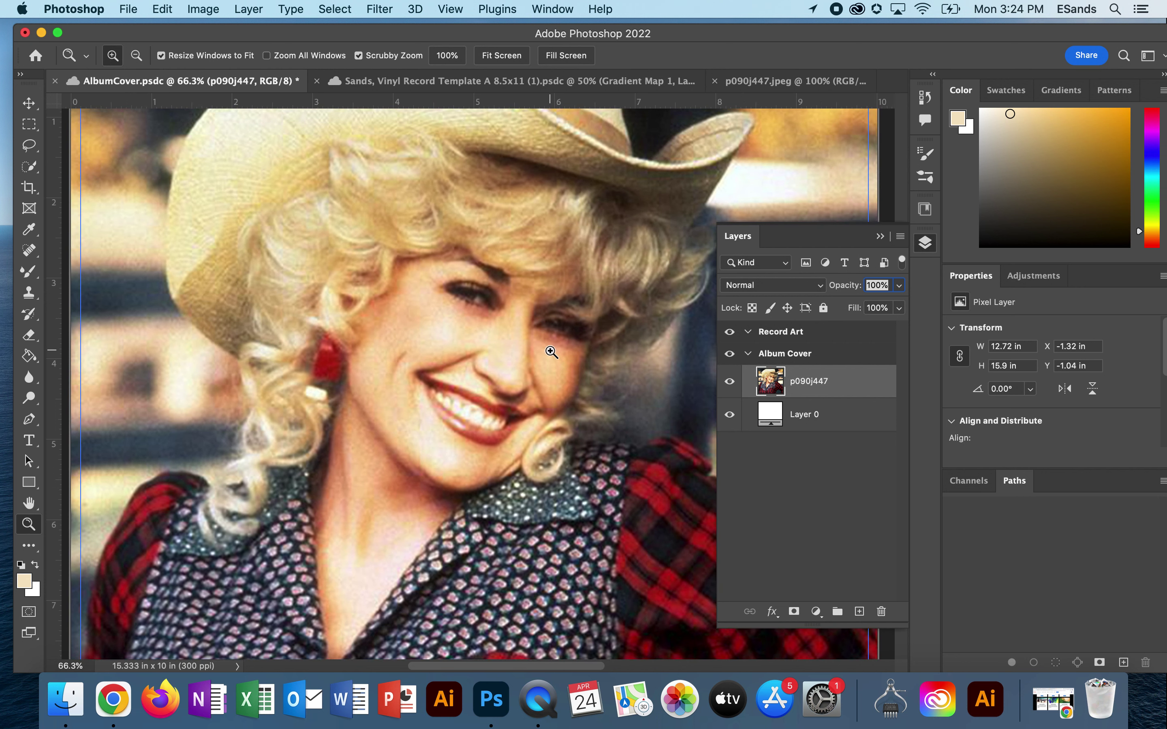
key("BackSpace")
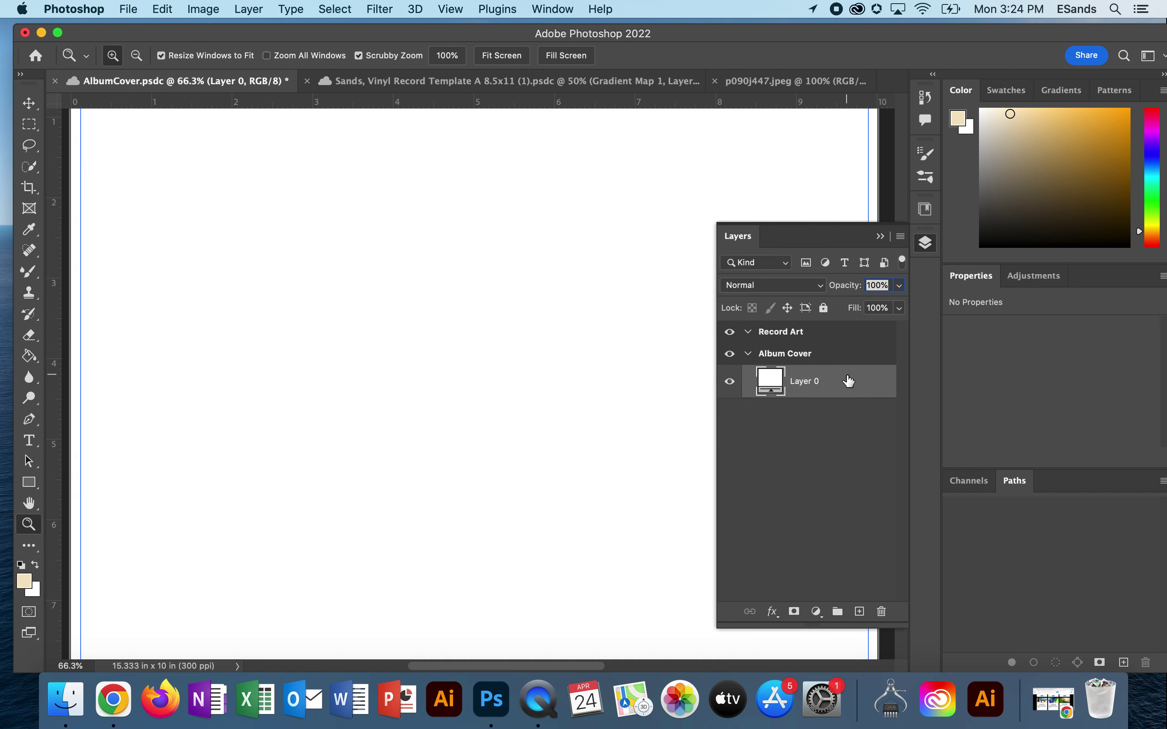
Place p090j447 from Libraries onto the Album Cover again and centre it.
left_click(925, 210)
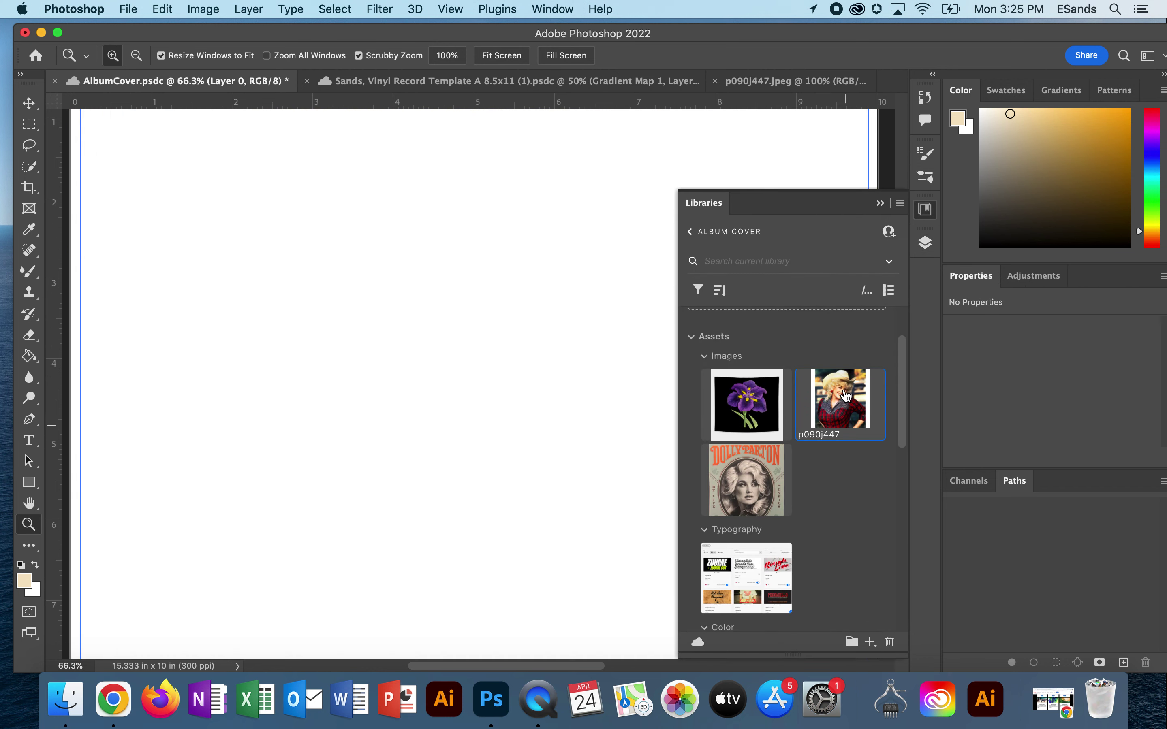
left_click_drag(847, 394, 464, 342)
key("super+minus")
key("super+minus")
key("super+minus")
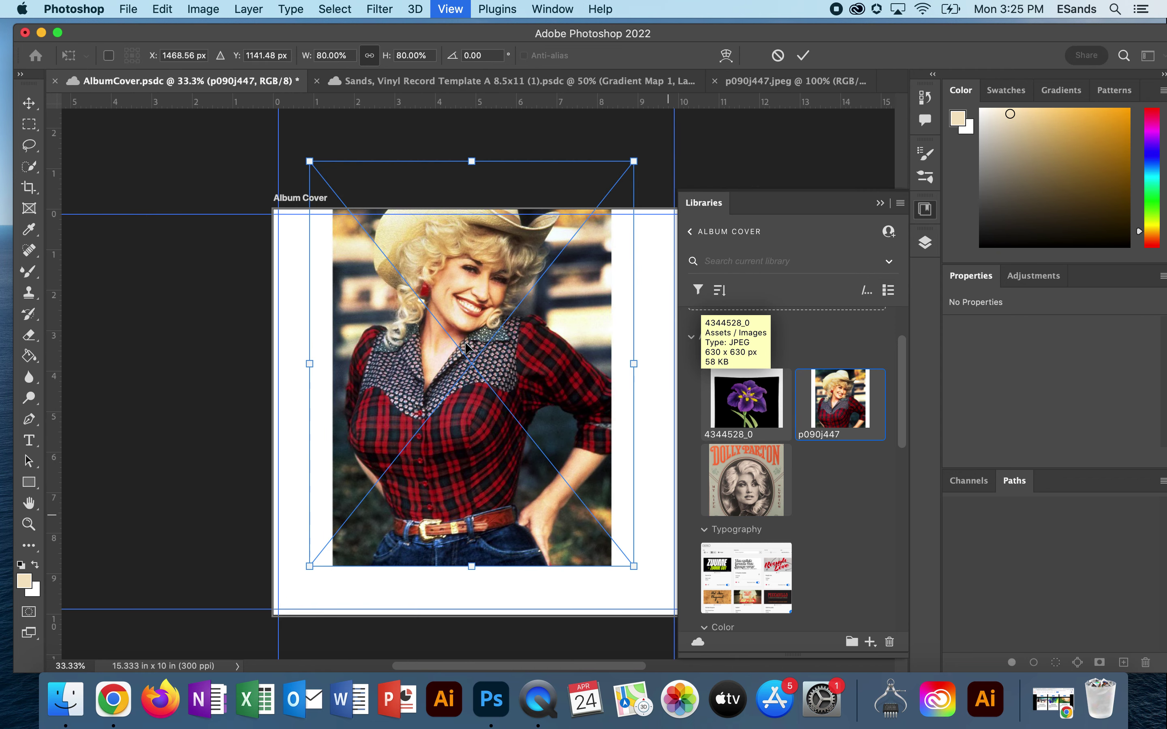
left_click_drag(502, 332, 505, 368)
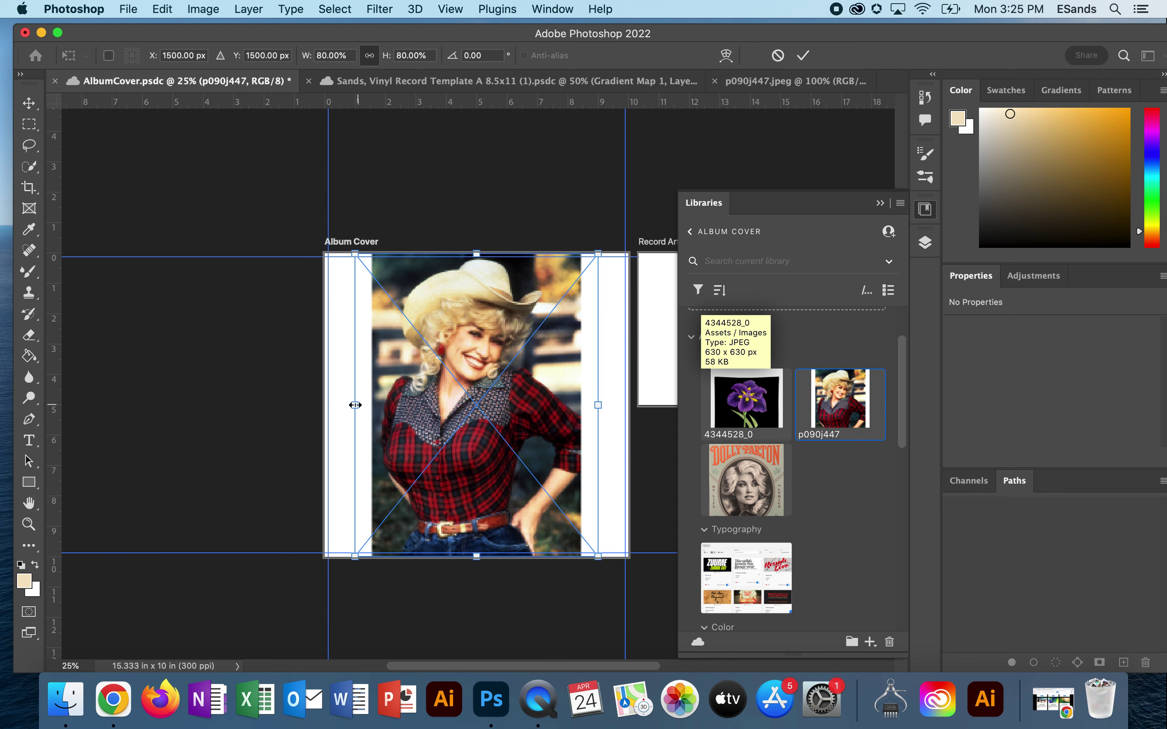
Enlarge the photo in stages to about 130% and position it to fill the artboard.
left_click_drag(355, 405, 297, 405)
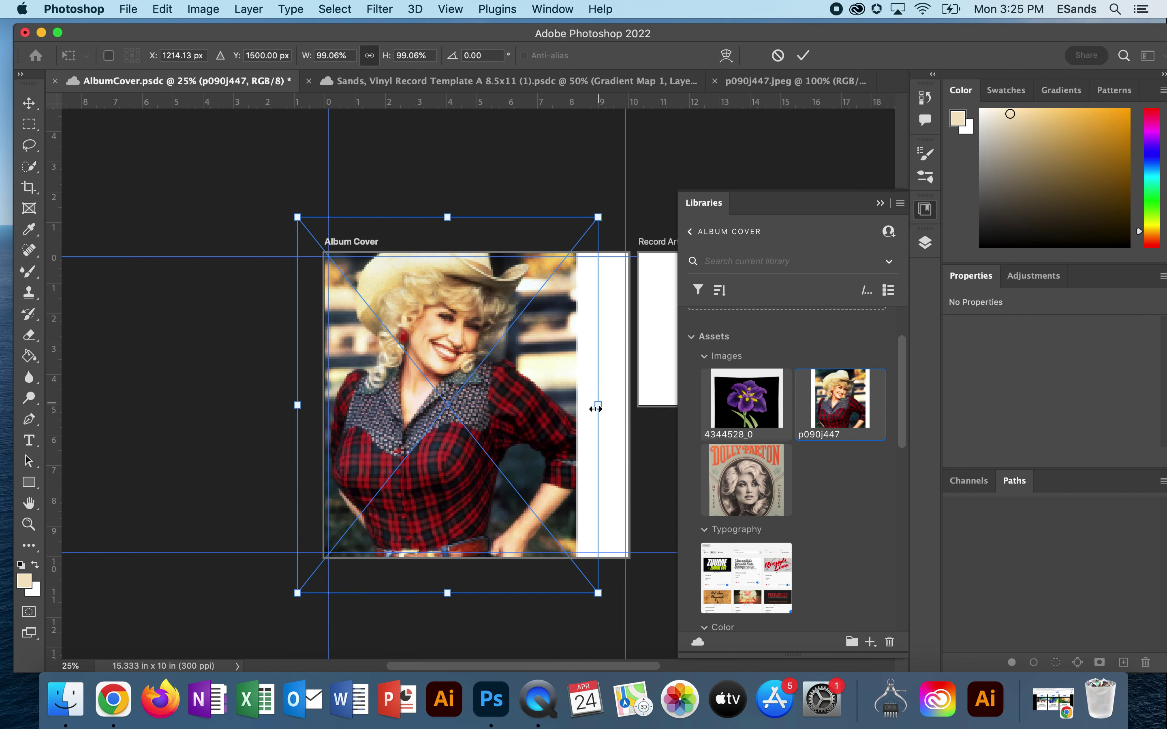
left_click_drag(598, 406, 662, 406)
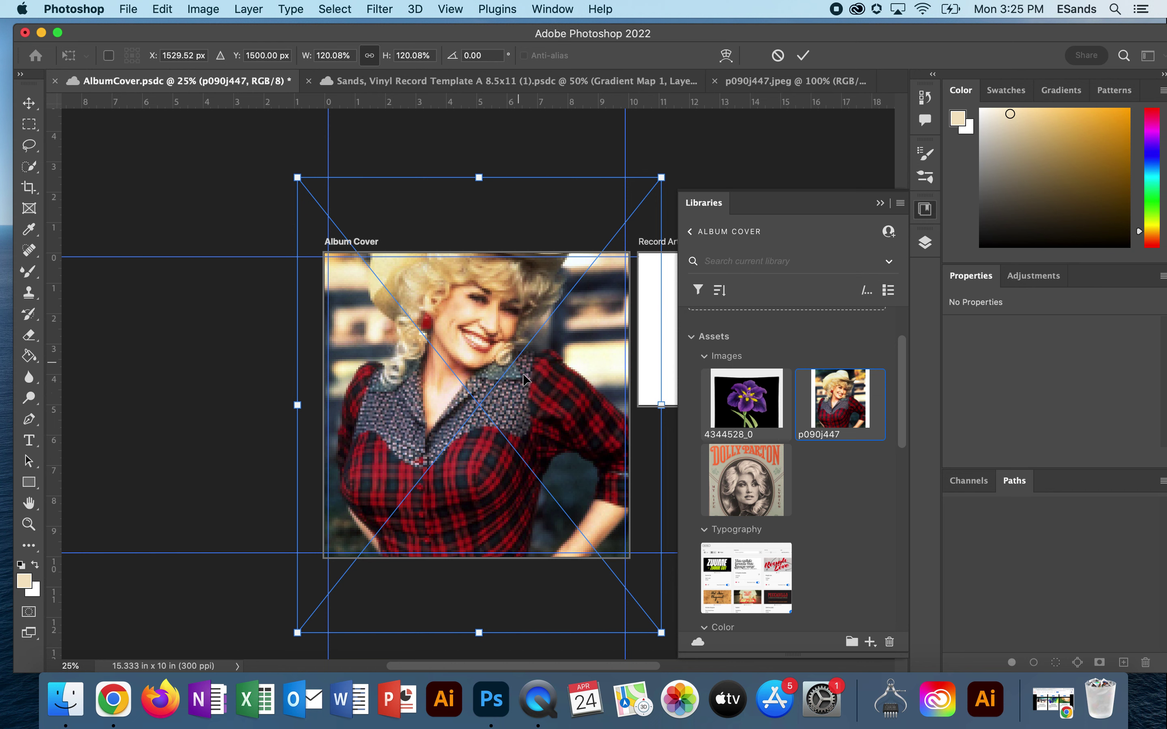
left_click_drag(520, 367, 527, 395)
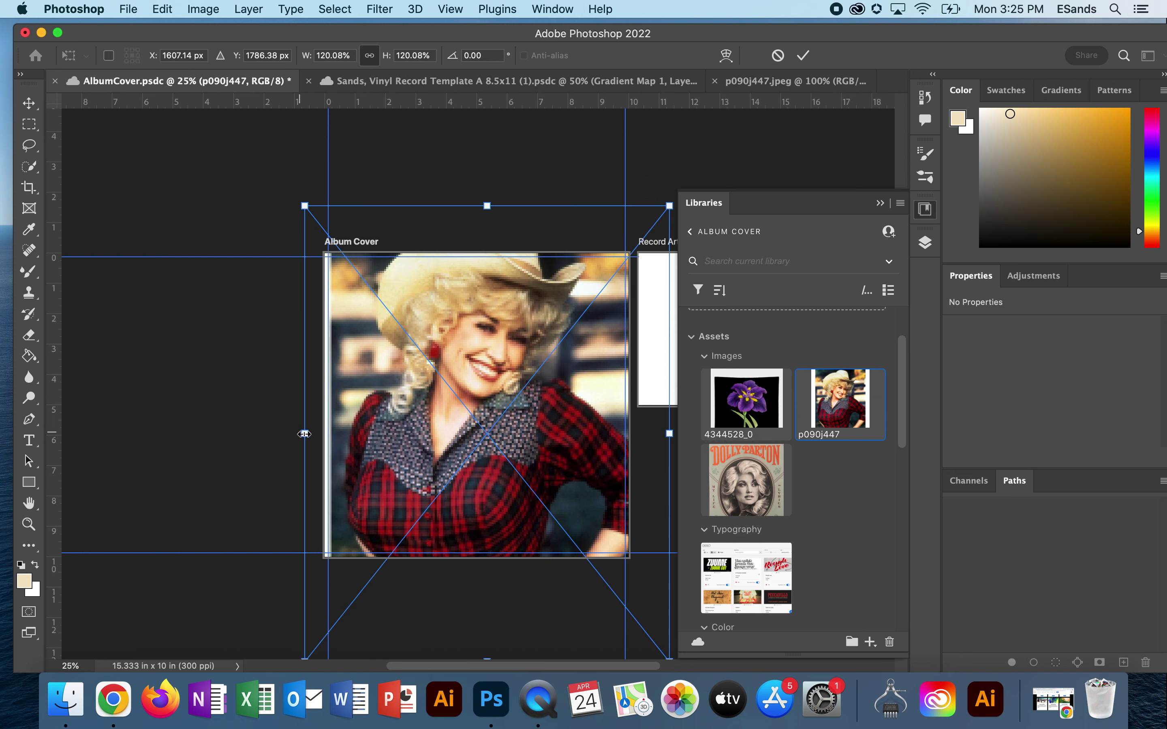
left_click_drag(297, 433, 289, 433)
left_click_drag(448, 401, 454, 419)
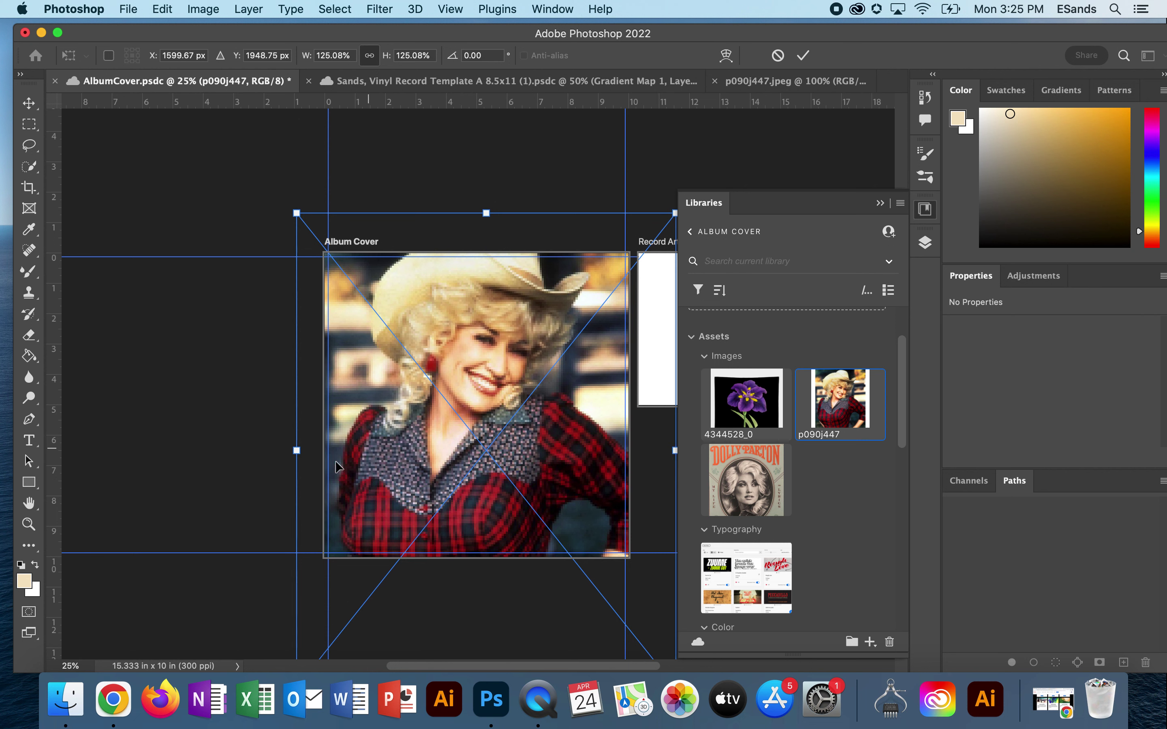
left_click_drag(296, 450, 281, 450)
left_click_drag(426, 436, 436, 451)
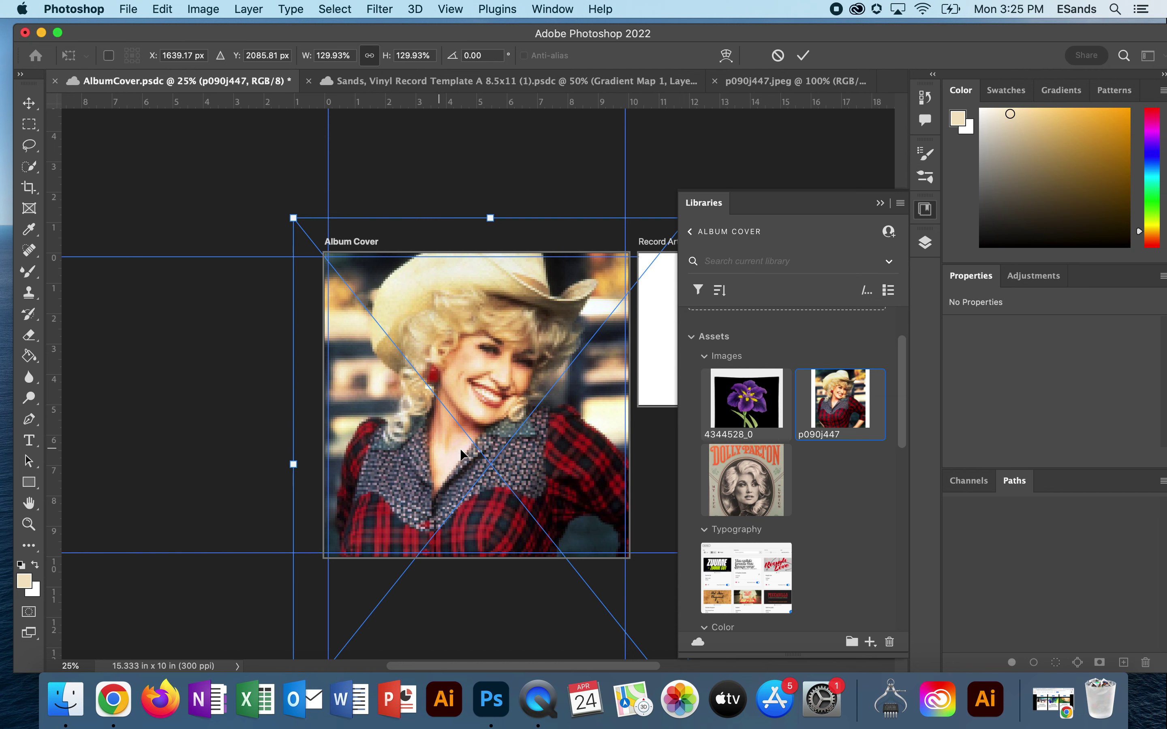
left_click(881, 203)
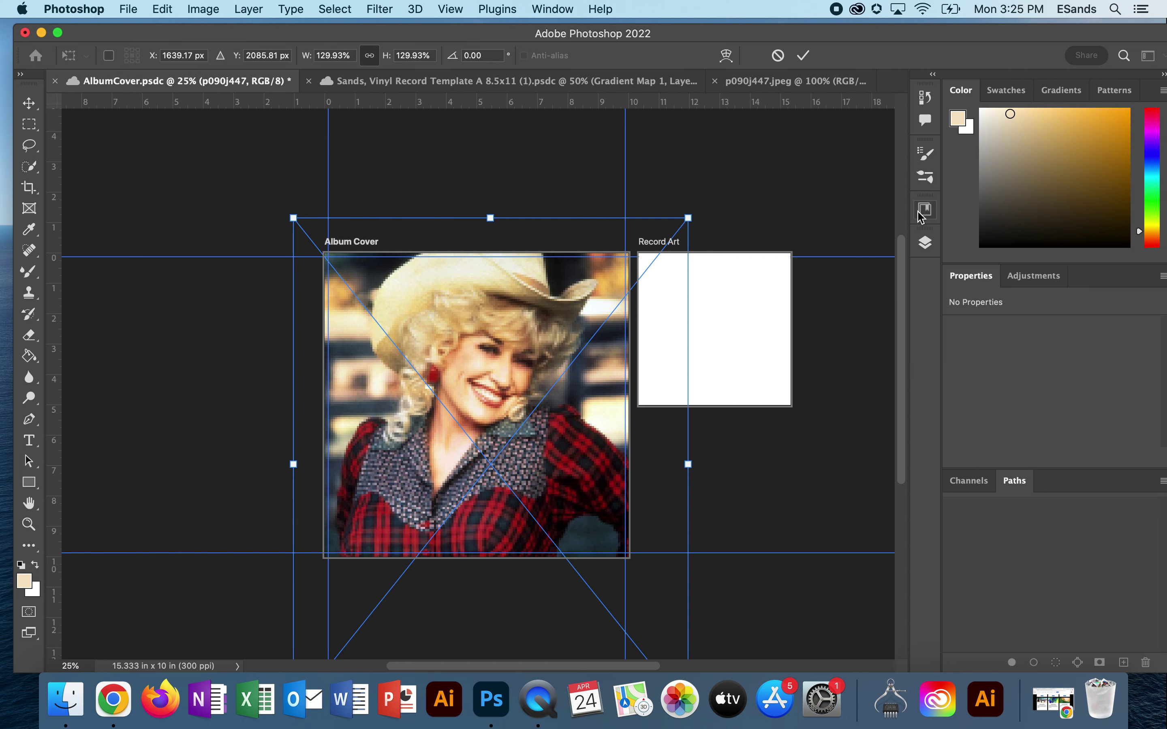
left_click(925, 244)
Commit the transform, duplicate the photo layer with Cmd+J and hide the original.
key("Return")
key("z")
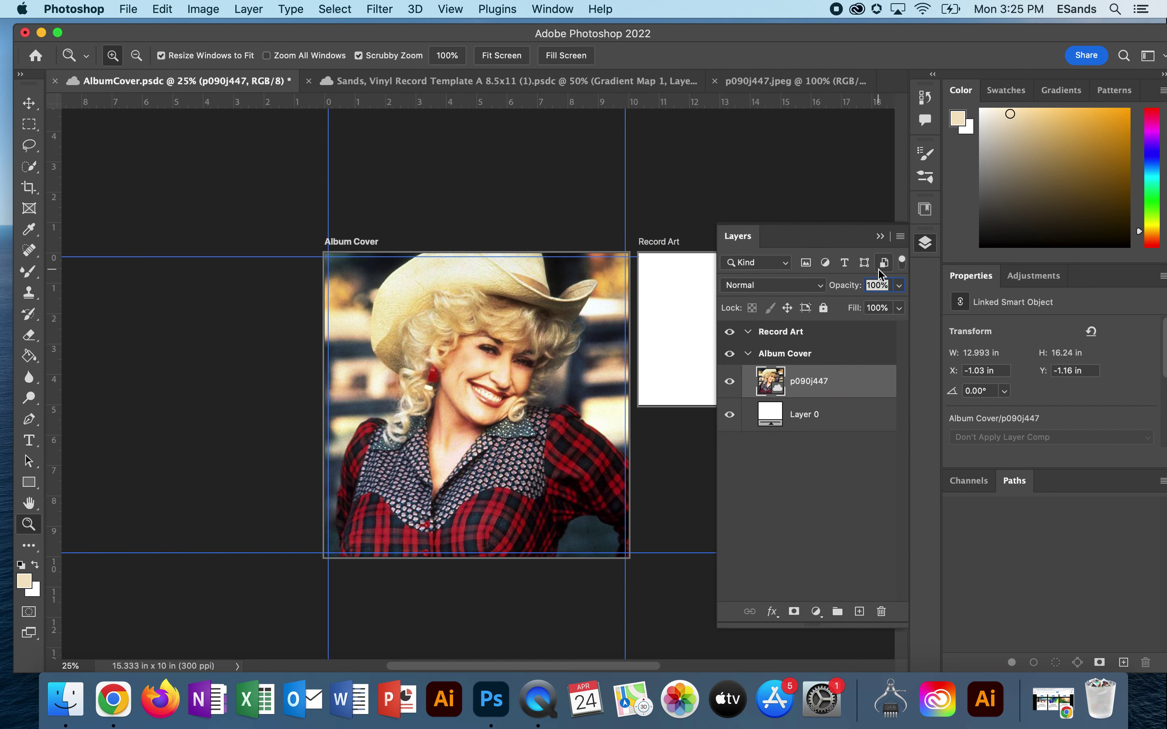
key("super+j")
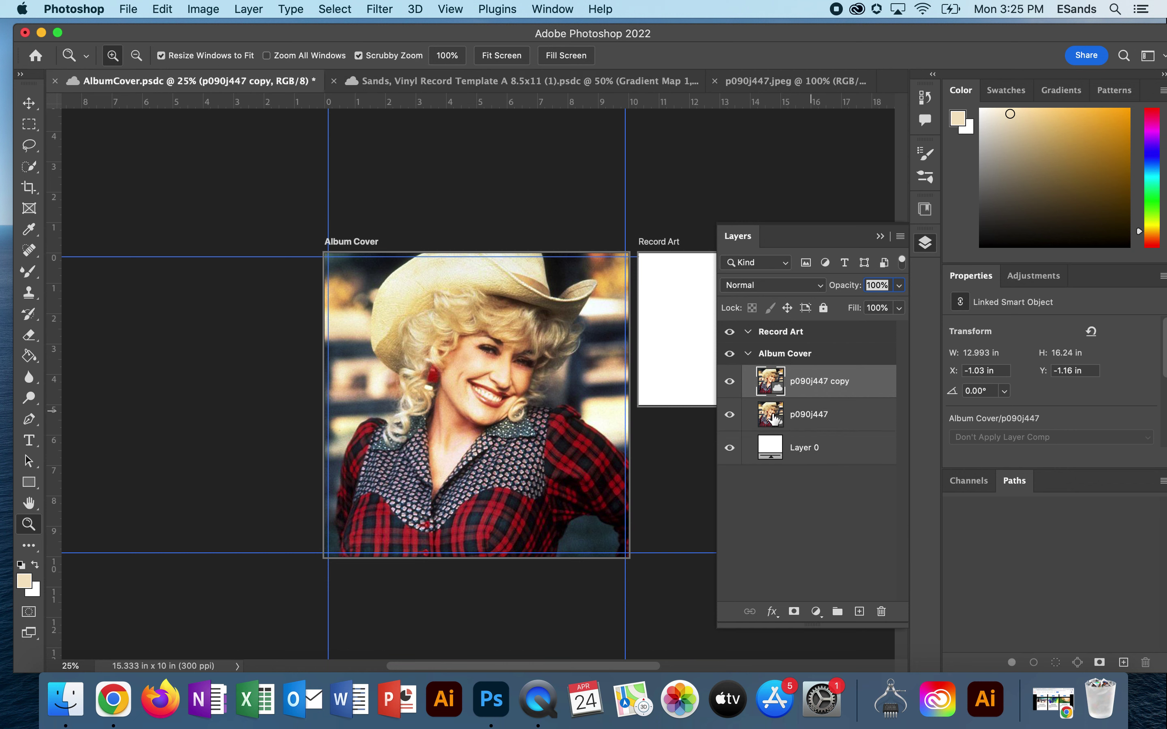
left_click(729, 415)
Convert the p090j447 copy to a pixel layer, keeping its transforms.
right_click(865, 380)
scroll(893, 627, "down", 5)
left_click(928, 515)
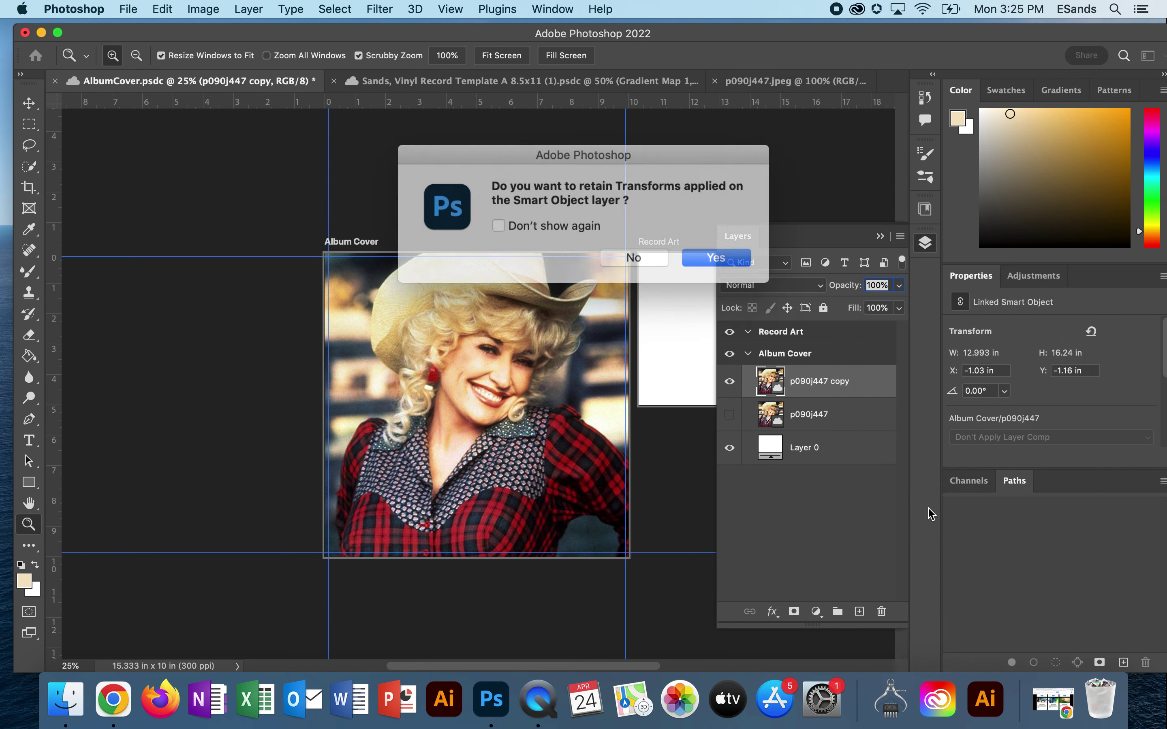
left_click(712, 258)
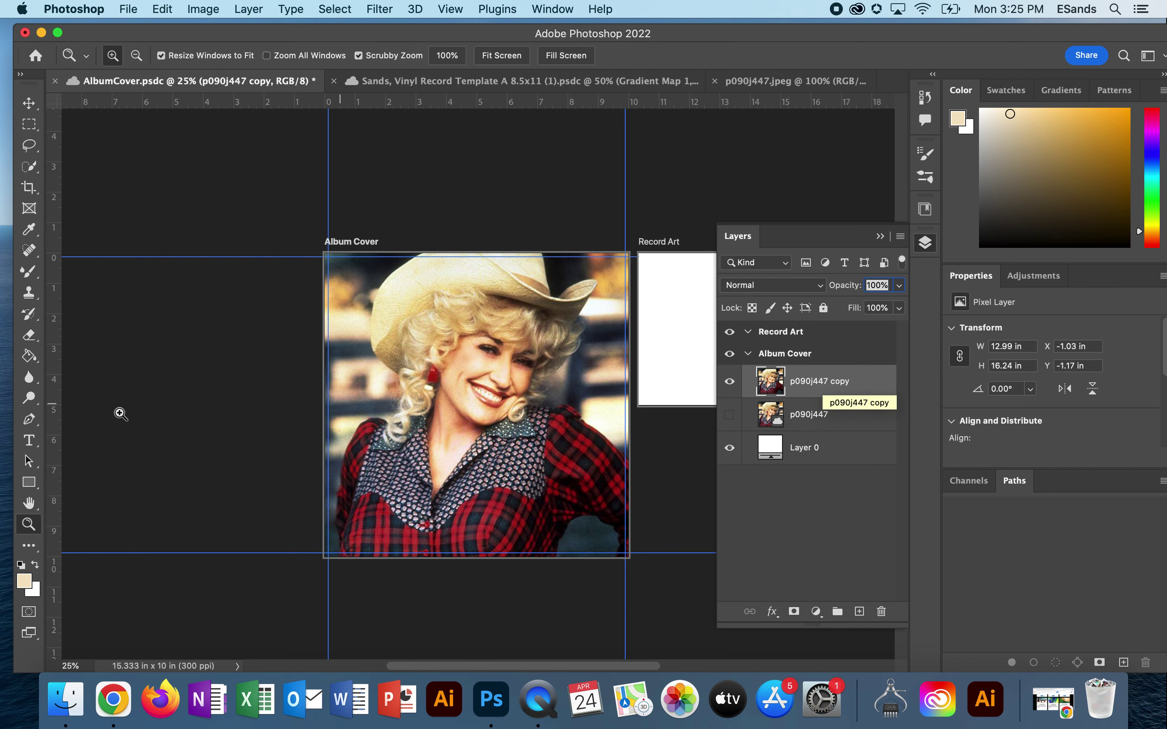
Zoom onto the woman's face and switch to the Mixer Brush with Load after each stroke off.
mouse_move(495, 363)
left_mouse_down()
mouse_move(575, 393)
mouse_move(378, 395)
left_mouse_up()
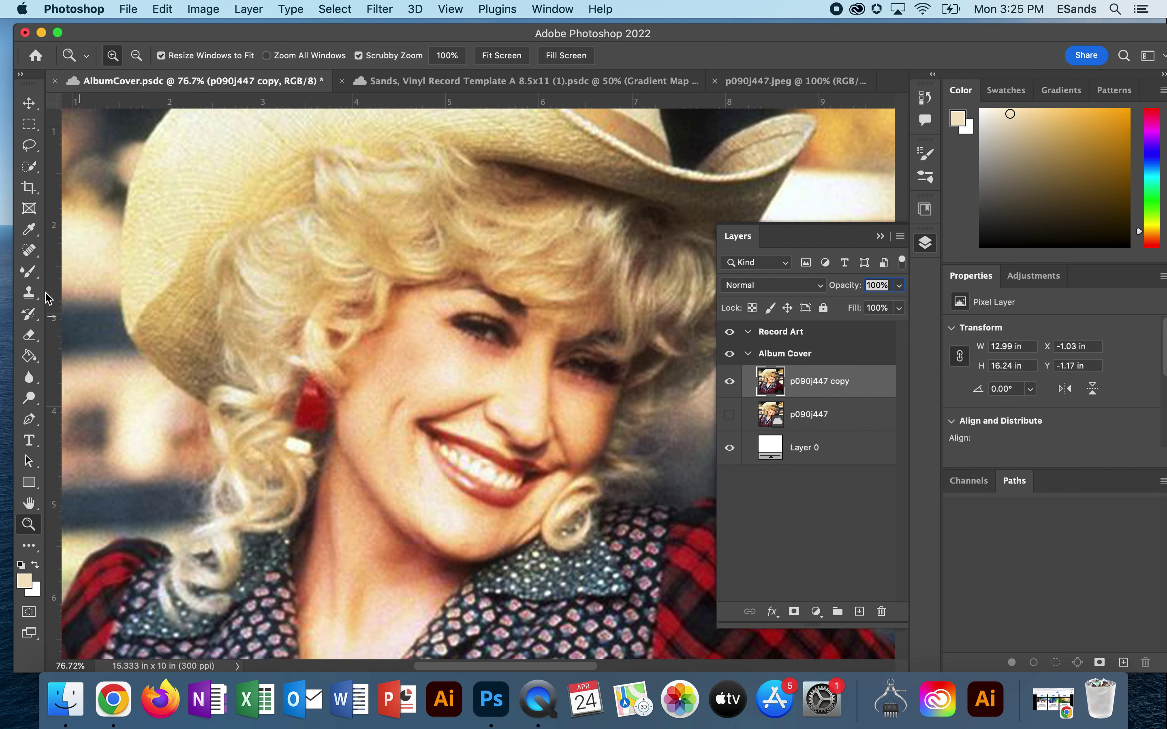
left_click(30, 273)
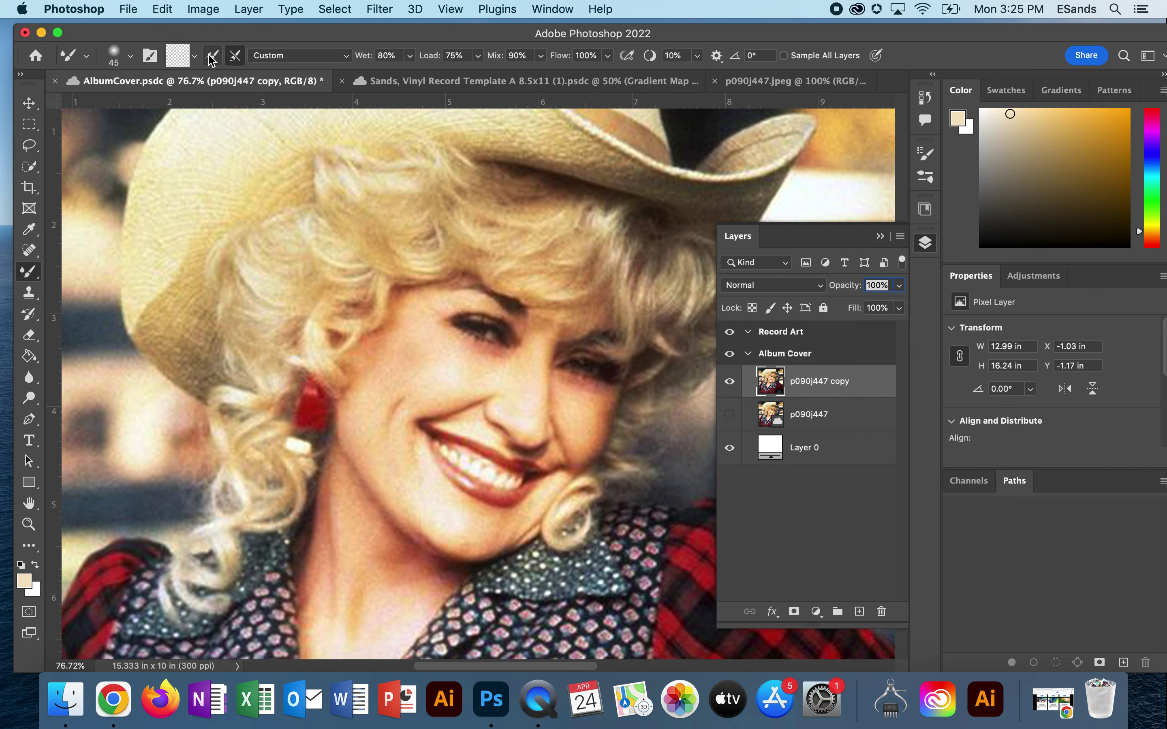
left_click(193, 56)
left_click(194, 56)
left_click(212, 55)
left_click(212, 55)
Choose the 45 px Hard Round brush tip preset for the mixer brush.
left_click(131, 57)
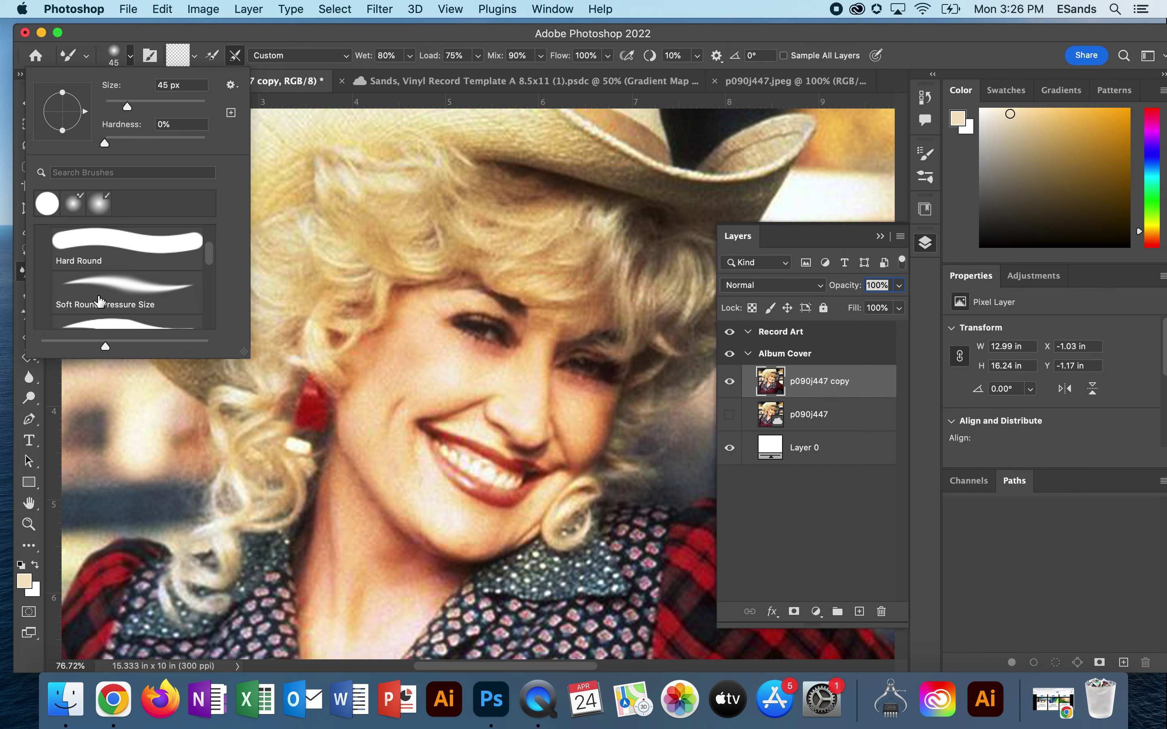
left_click(123, 241)
left_click(216, 29)
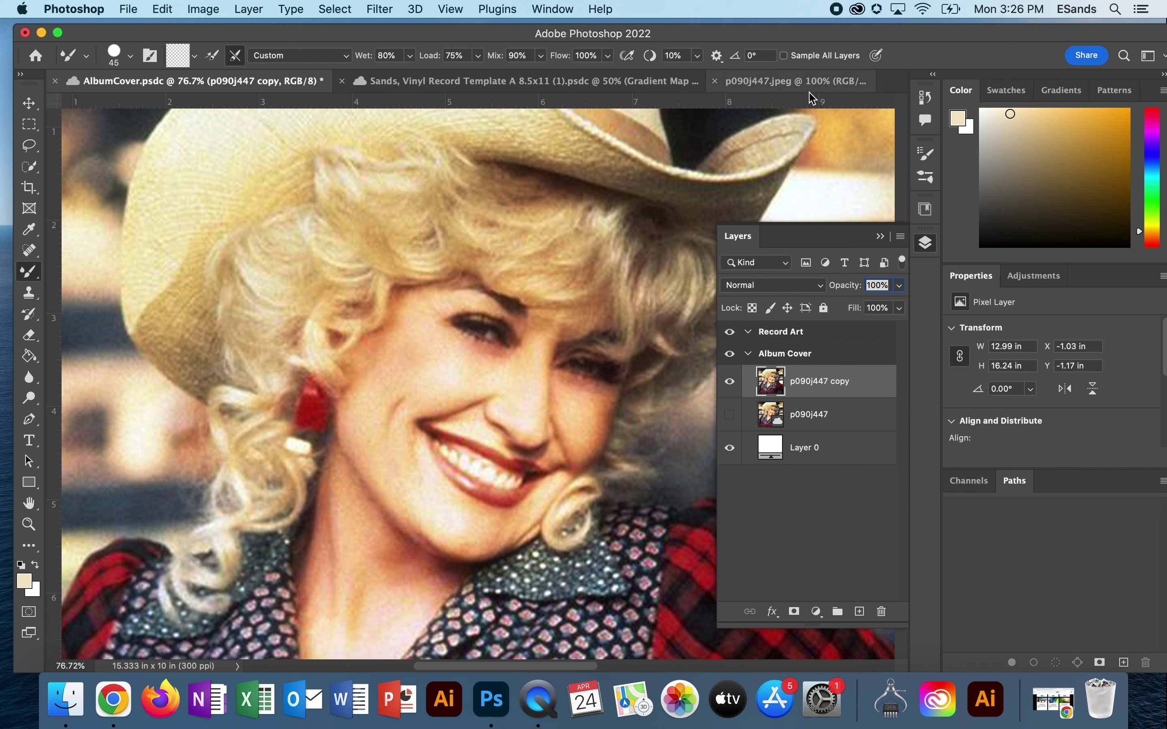
scroll(484, 356, "down", 1)
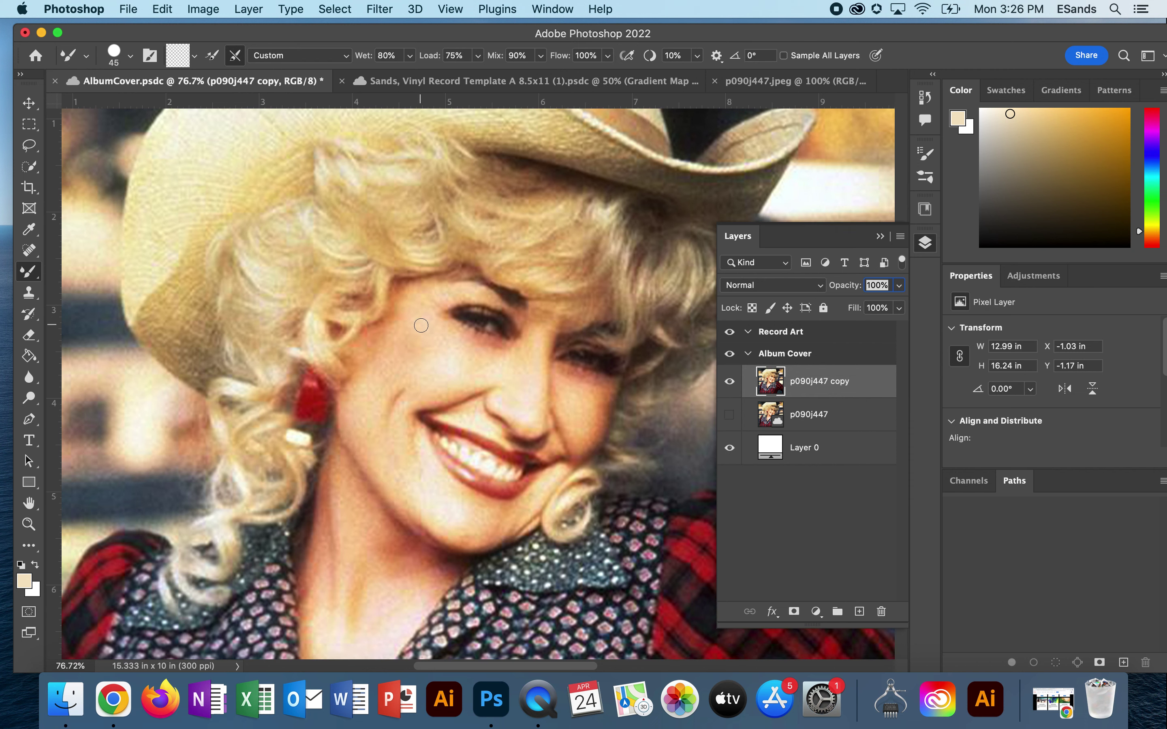
Paint a test stroke above the eyebrow, save the document, then undo the stroke.
scroll(424, 319, "down", 4)
mouse_move(439, 254)
left_mouse_down()
mouse_move(437, 253)
mouse_move(397, 253)
mouse_move(406, 282)
mouse_move(400, 253)
mouse_move(427, 249)
mouse_move(400, 255)
left_mouse_up()
key("cmd+s")
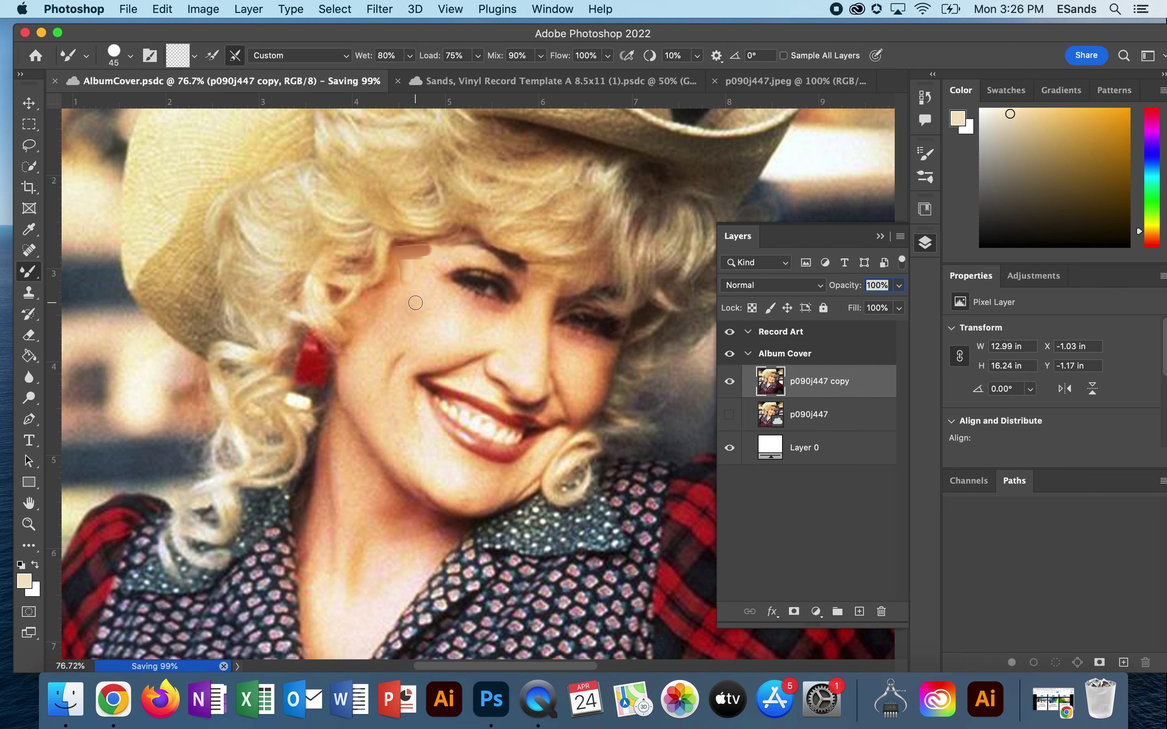
key("super+z")
key("super+z")
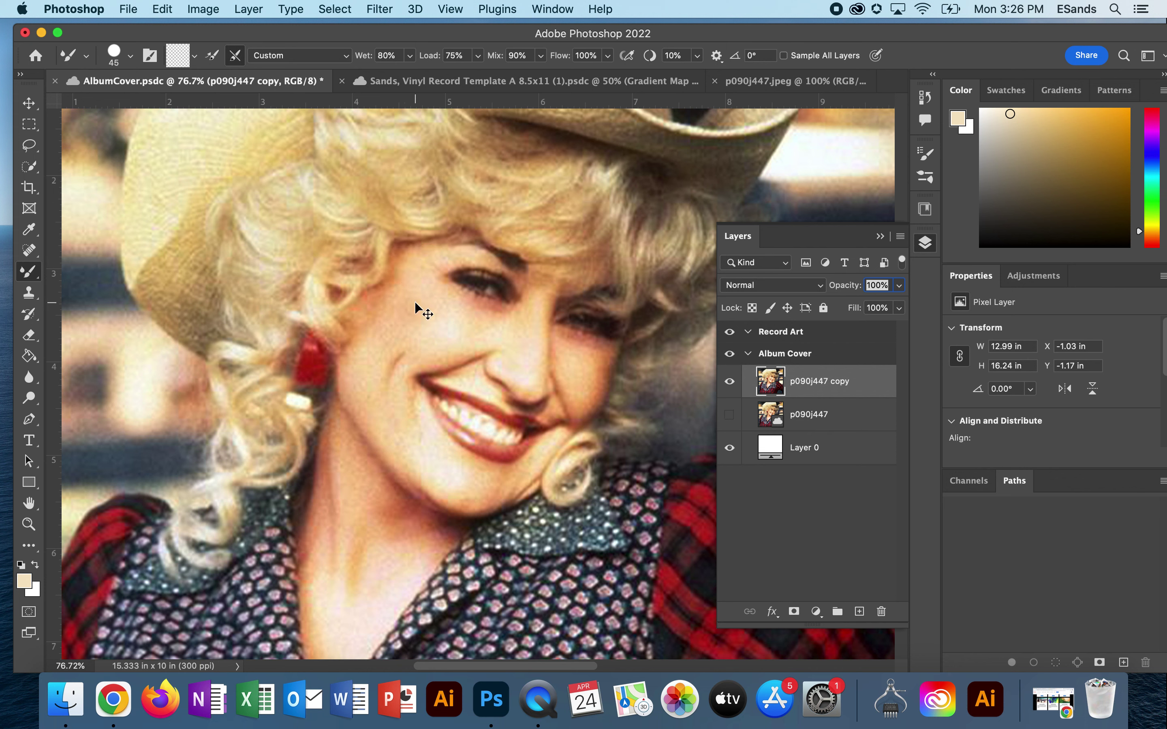
Lower the mixer brush Wet to 25% and Mix to 49%.
left_click(409, 55)
left_click_drag(409, 71, 387, 77)
left_click(409, 55)
left_click_drag(410, 75, 394, 74)
left_click(540, 55)
left_click_drag(543, 75, 510, 76)
left_click(447, 261)
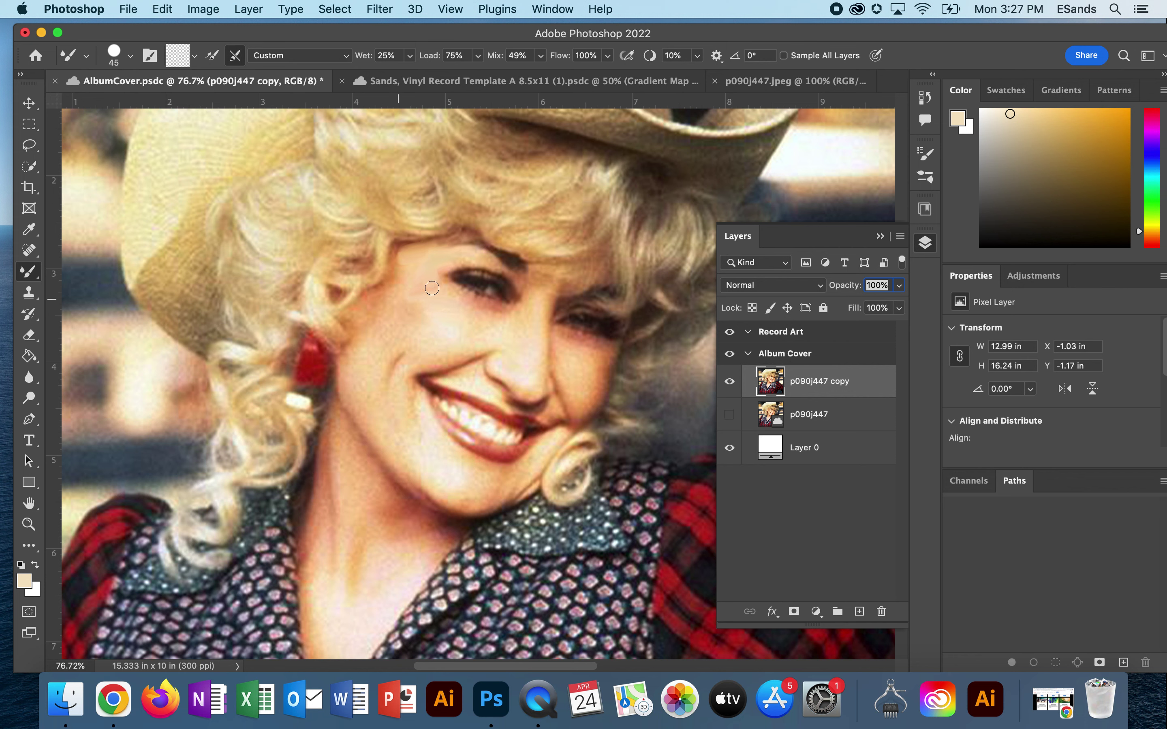
Smear the skin beside the left eye, up the cheek and along the brow, then zoom out to 16.7%.
mouse_move(431, 274)
left_mouse_down()
mouse_move(443, 300)
mouse_move(438, 281)
mouse_move(439, 298)
mouse_move(431, 284)
mouse_move(391, 315)
mouse_move(408, 293)
mouse_move(383, 293)
mouse_move(393, 292)
mouse_move(379, 326)
mouse_move(395, 303)
mouse_move(387, 318)
mouse_move(390, 294)
mouse_move(374, 296)
mouse_move(374, 341)
mouse_move(385, 295)
mouse_move(364, 337)
mouse_move(369, 314)
mouse_move(354, 318)
mouse_move(340, 389)
mouse_move(358, 353)
left_mouse_up()
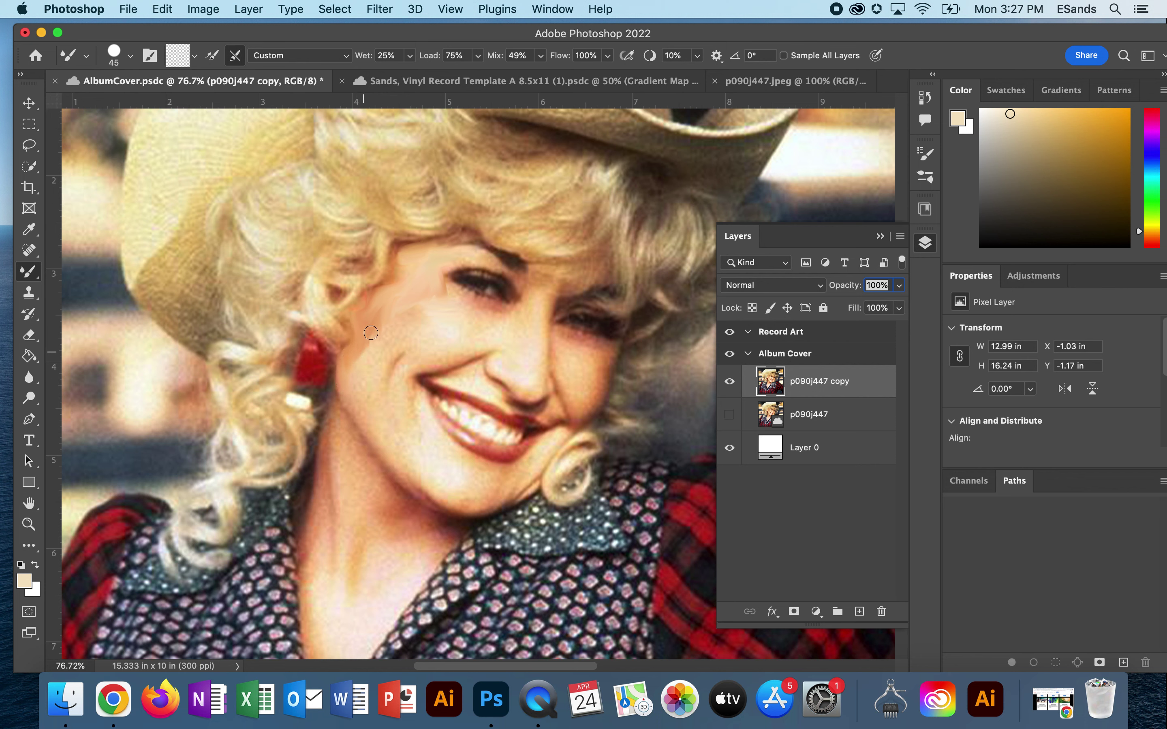
mouse_move(371, 333)
left_mouse_down()
mouse_move(378, 314)
mouse_move(373, 339)
left_mouse_up()
mouse_move(426, 277)
left_mouse_down()
mouse_move(444, 256)
mouse_move(490, 263)
mouse_move(423, 269)
mouse_move(421, 297)
left_mouse_up()
key("super+minus")
key("super+minus")
key("super+minus")
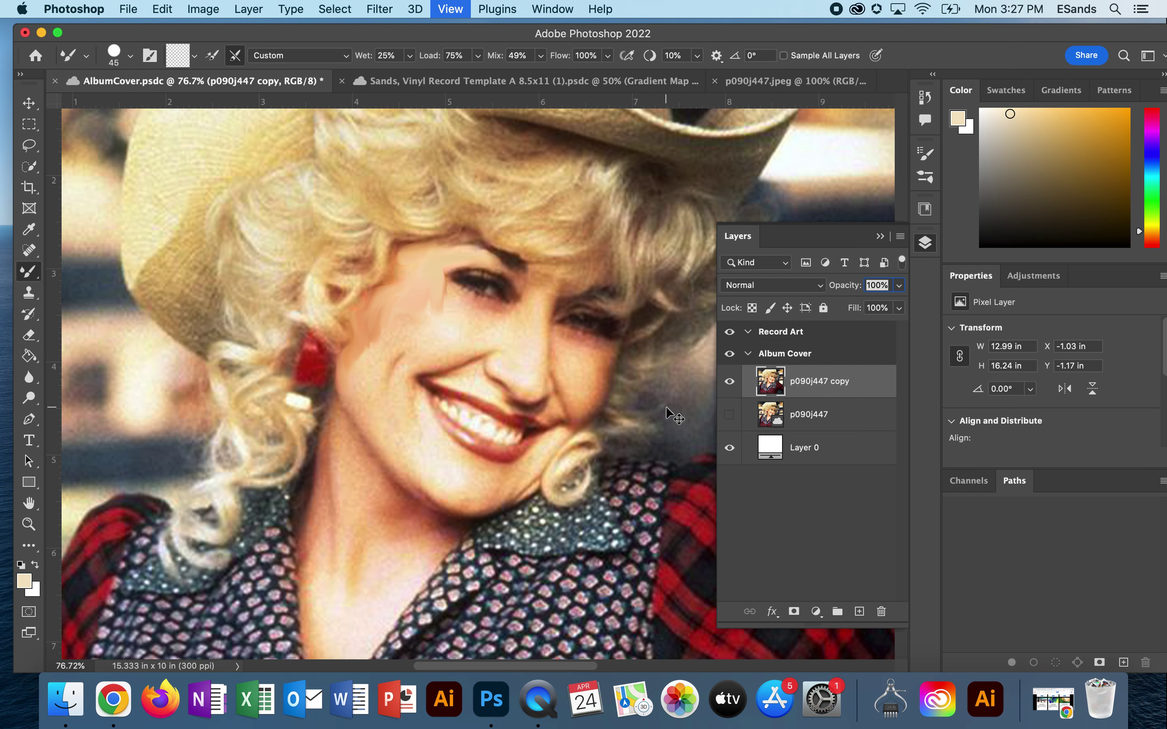
key("super+minus")
key("super+minus")
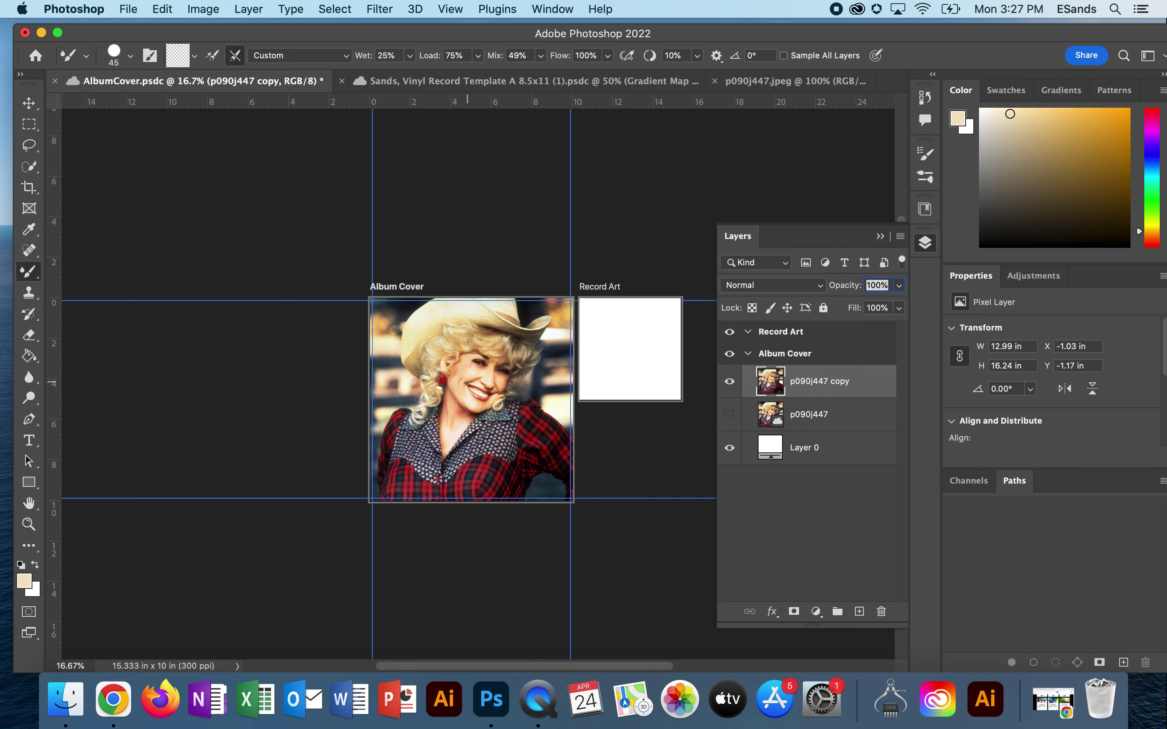
Save AlbumCover.psdc, dismiss the cloud-document prompt, and bring up the File export options.
left_click(128, 9)
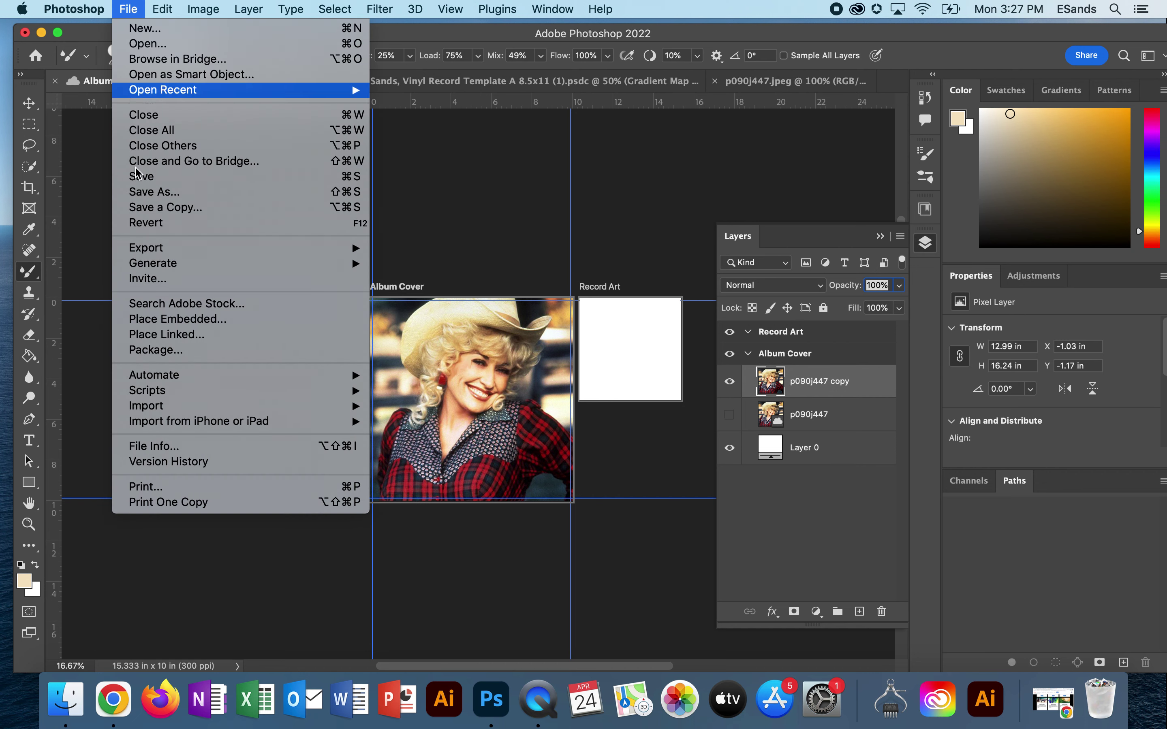
left_click(182, 195)
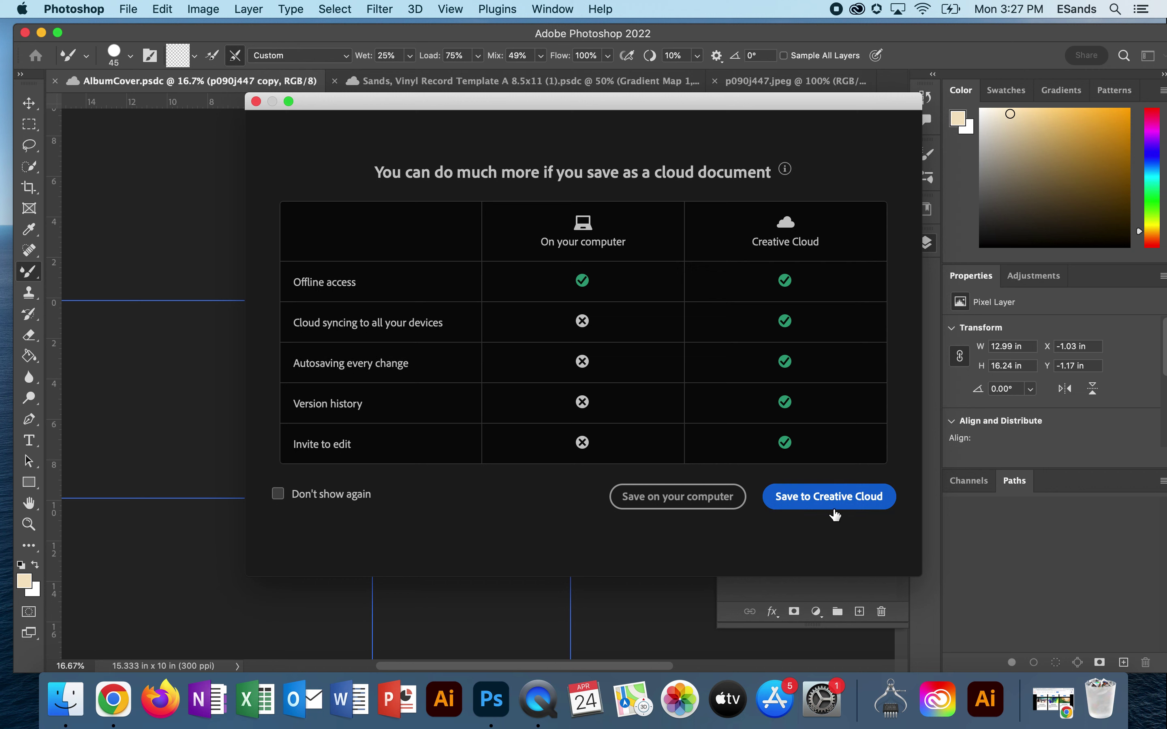
left_click(256, 101)
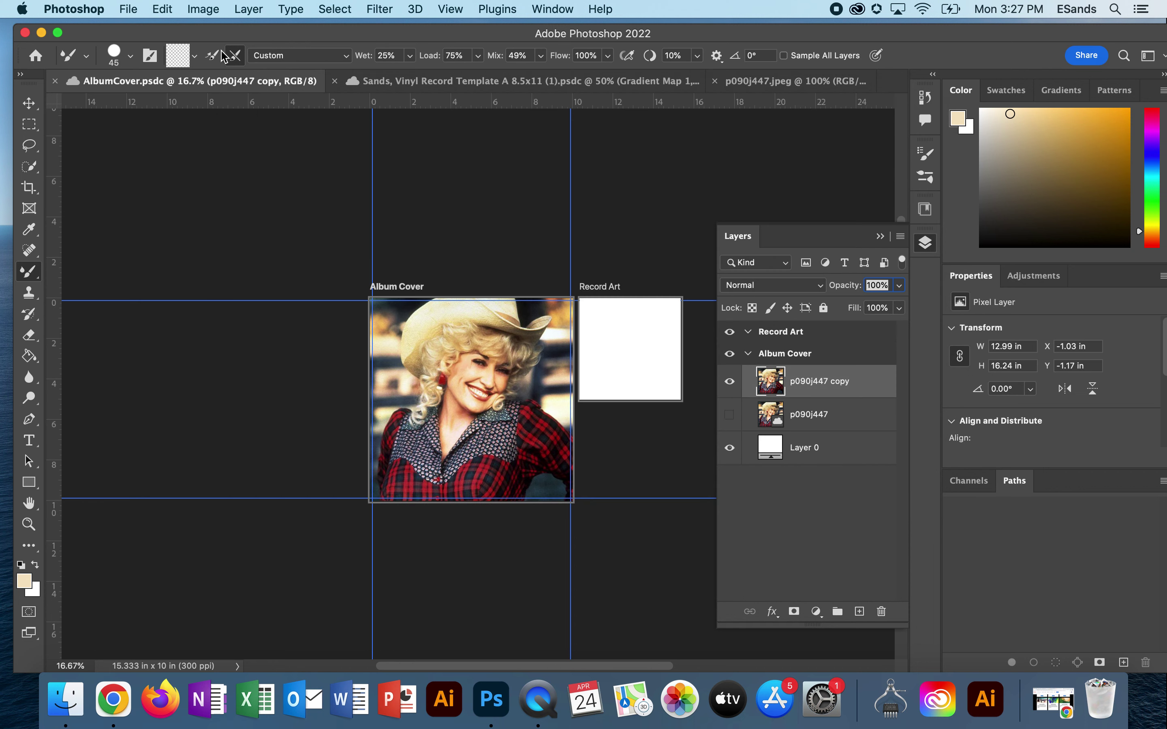
left_click(126, 6)
Review the Export As PNG settings for the Album Cover artboard, then cancel without exporting.
mouse_move(352, 247)
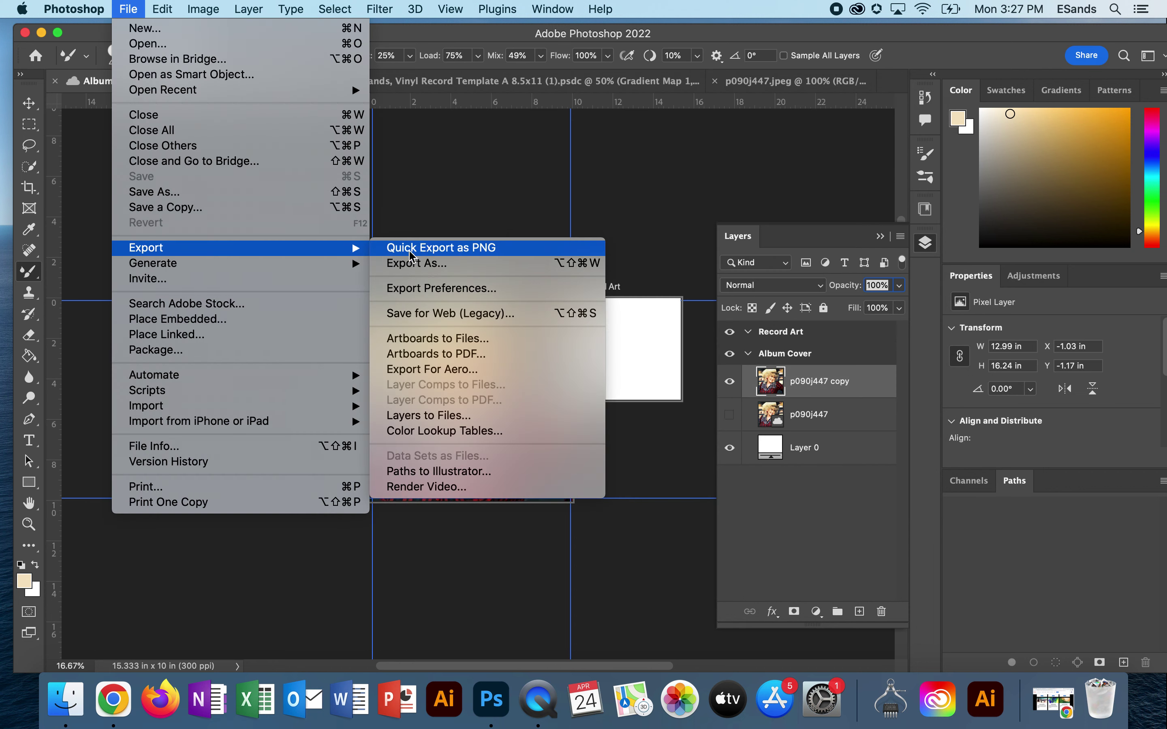
left_click(408, 263)
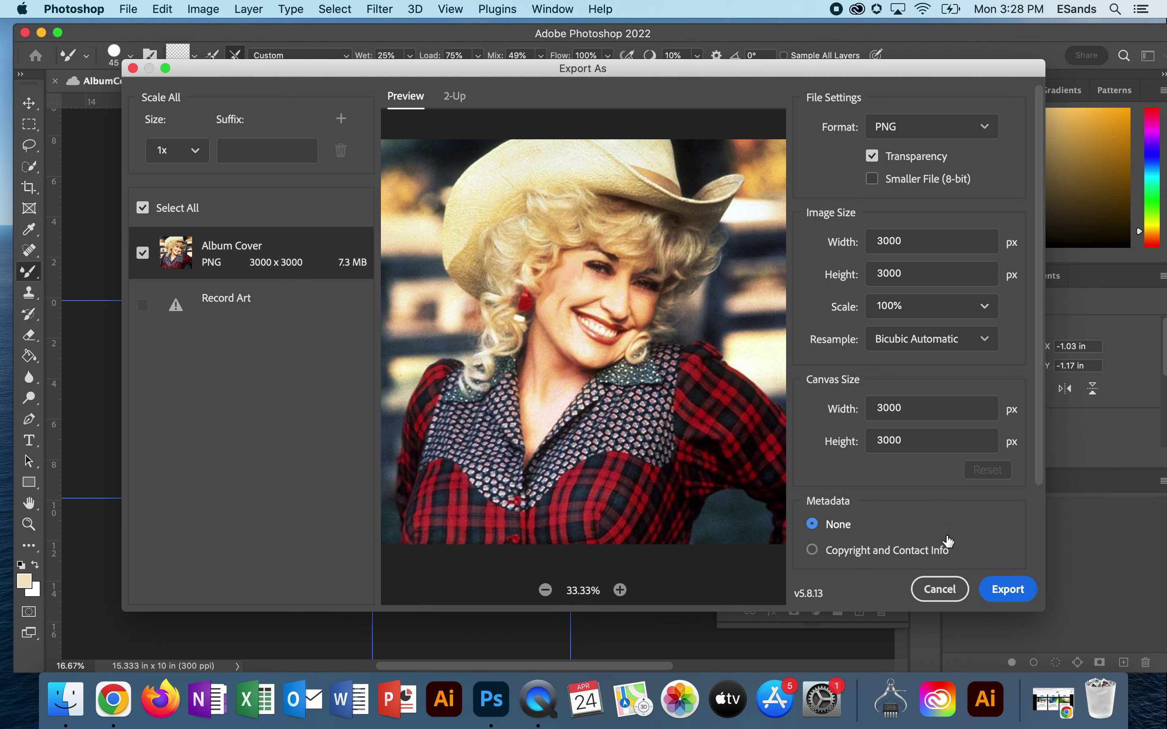
left_click(938, 591)
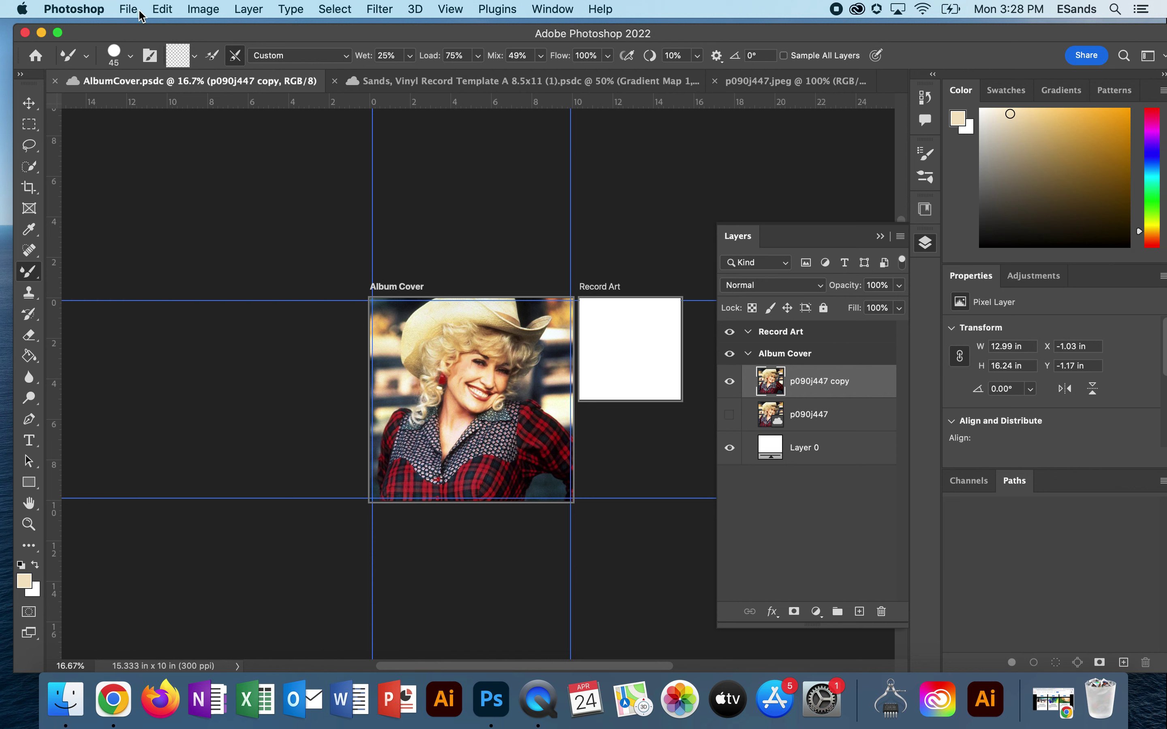